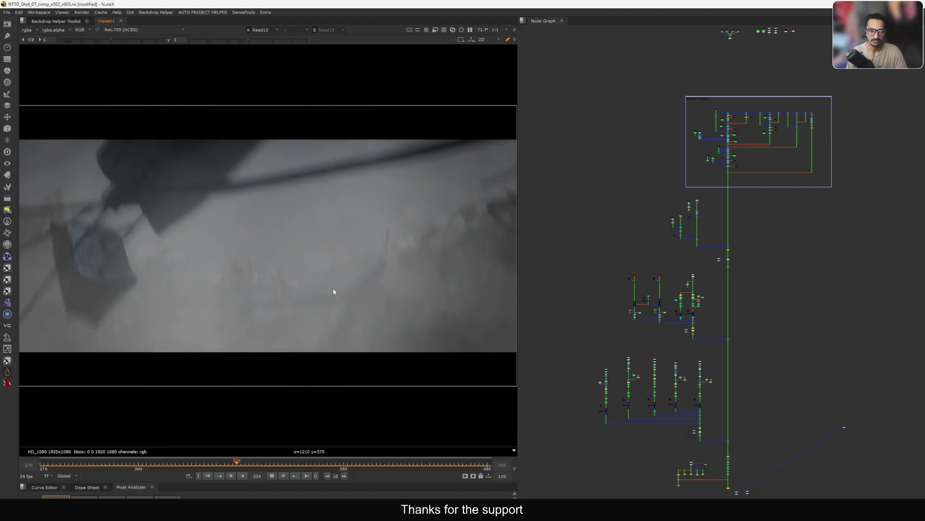
Scrub through the Read13 comp render to review the debris and smoke frames, and return to first frame 276
drag(98, 465, 183, 474)
key(Left)
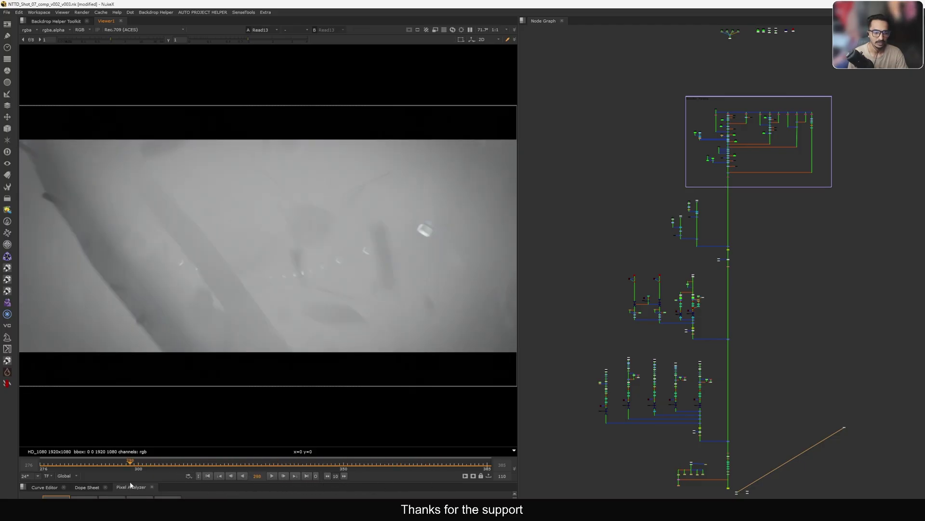
drag(79, 476, 97, 463)
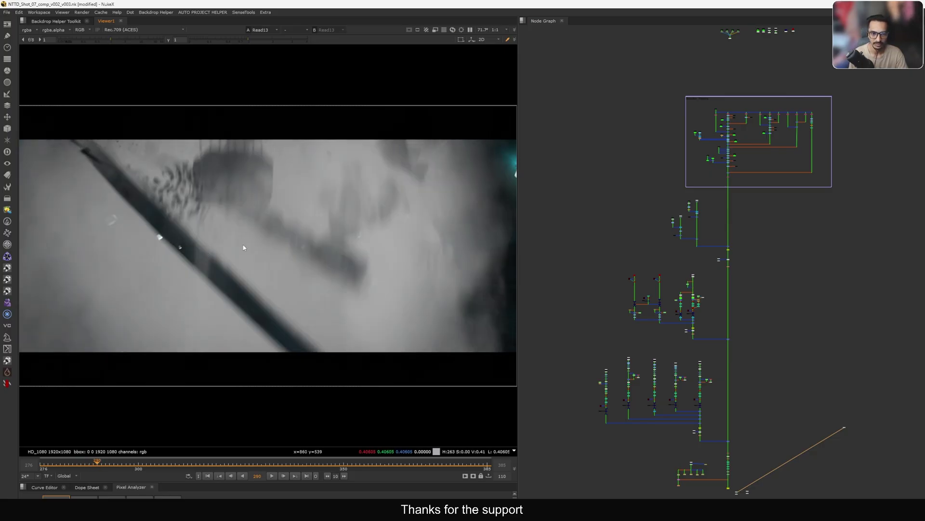
drag(127, 467, 72, 465)
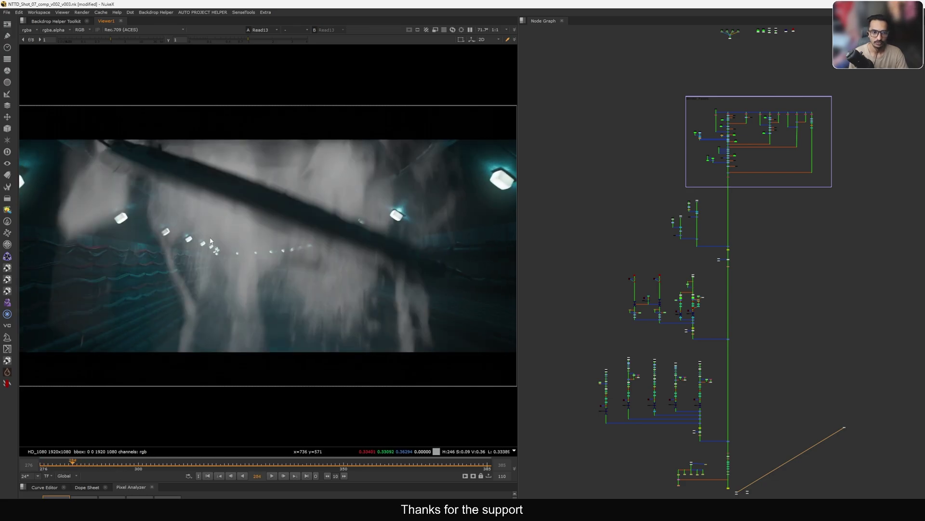
click(118, 464)
click(272, 476)
click(207, 476)
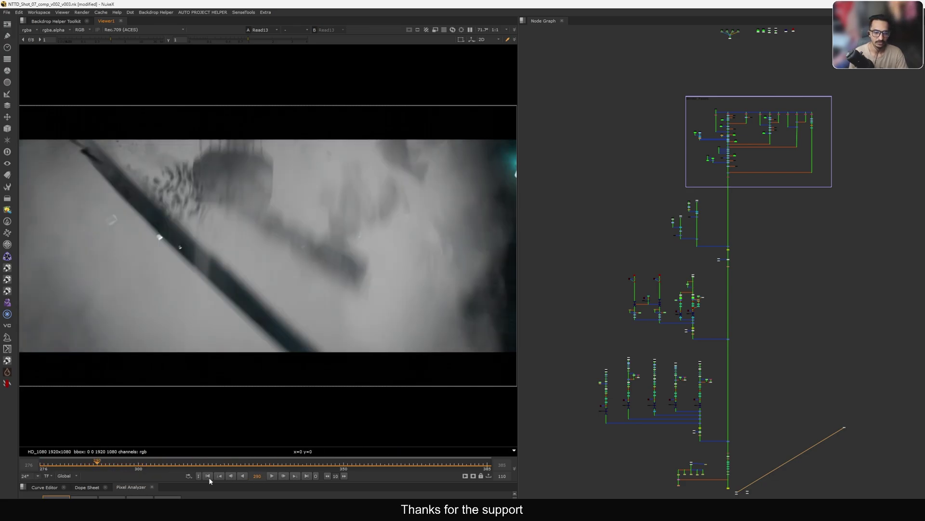
click(208, 476)
key(minus)
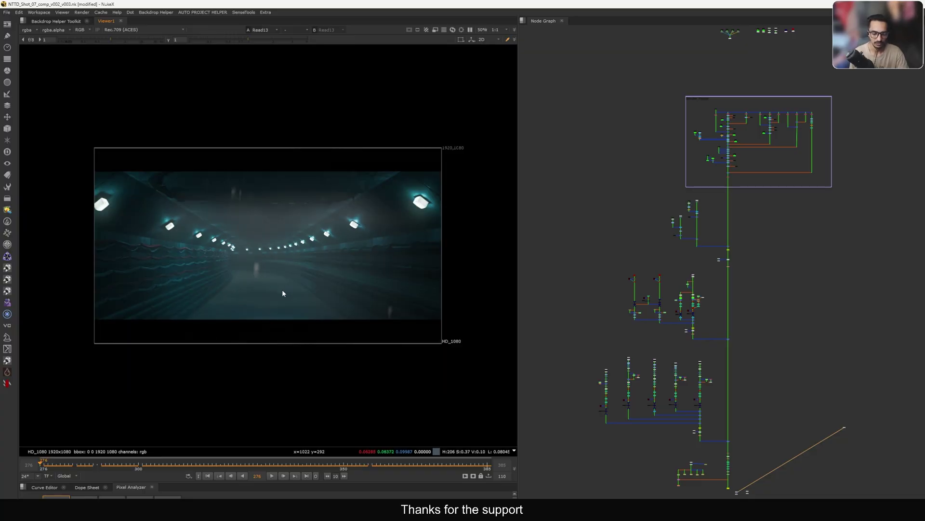
View the FrameRange node of the reference clip and play it through to review the original shot
key(plus)
scroll(718, 273, up, 8)
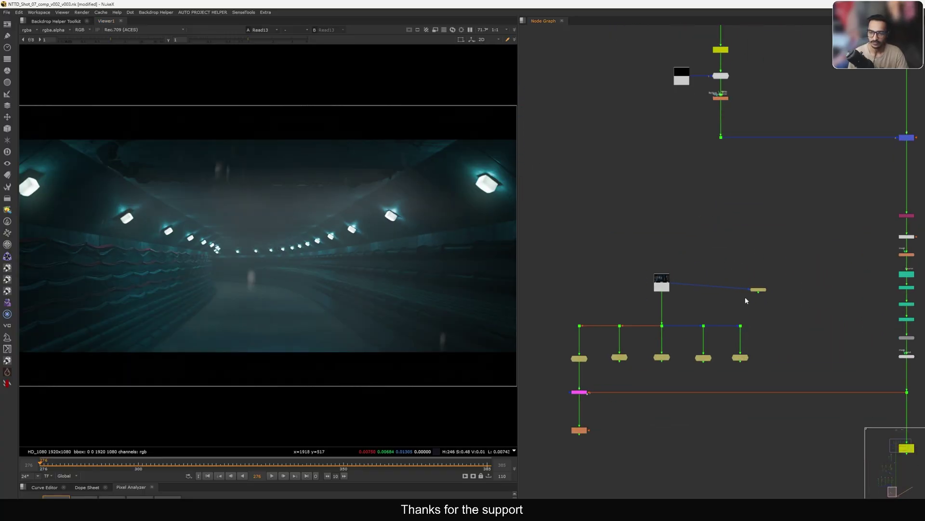
drag(782, 258, 688, 303)
key(1)
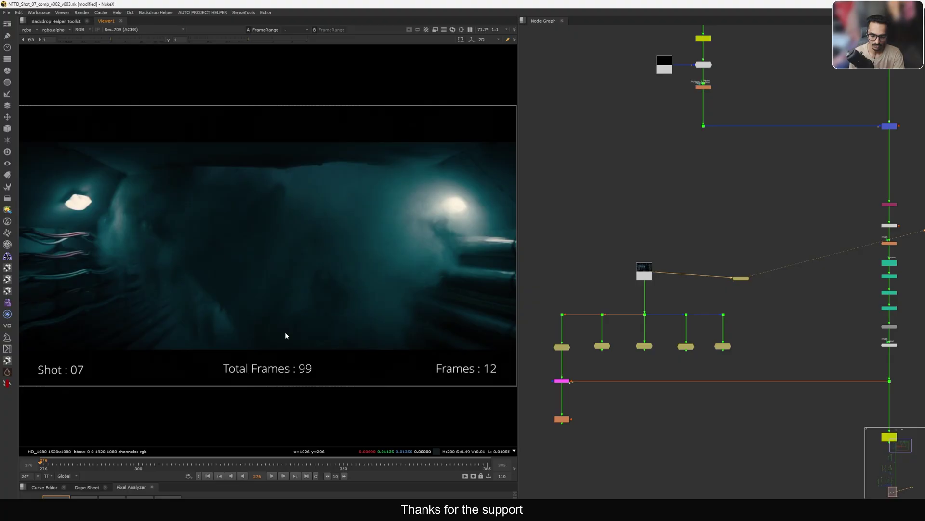
key(l)
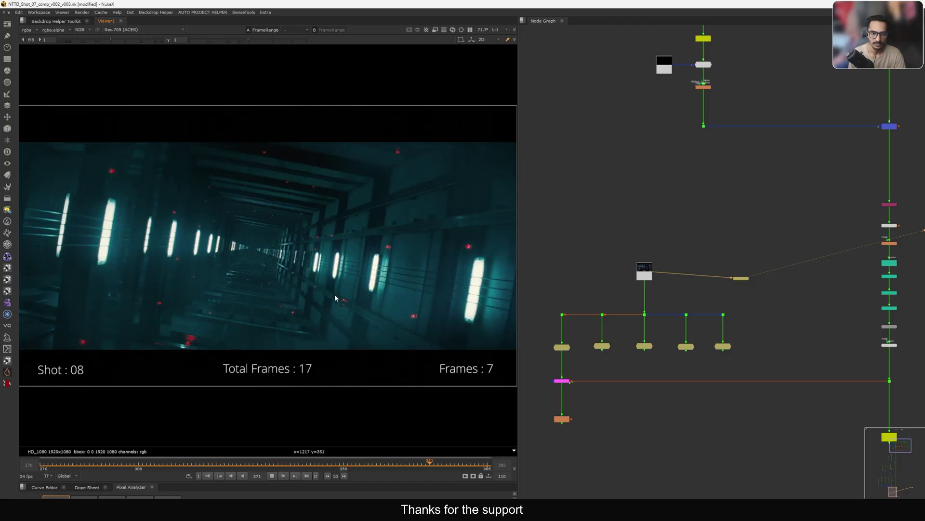
key(k)
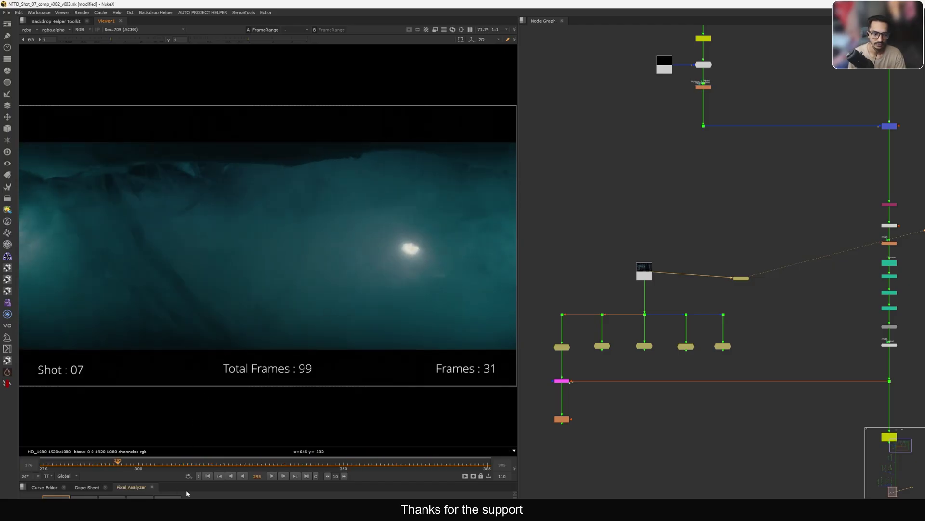
Set the timeline playback range to Input and play the reference clip from its first frame
click(207, 476)
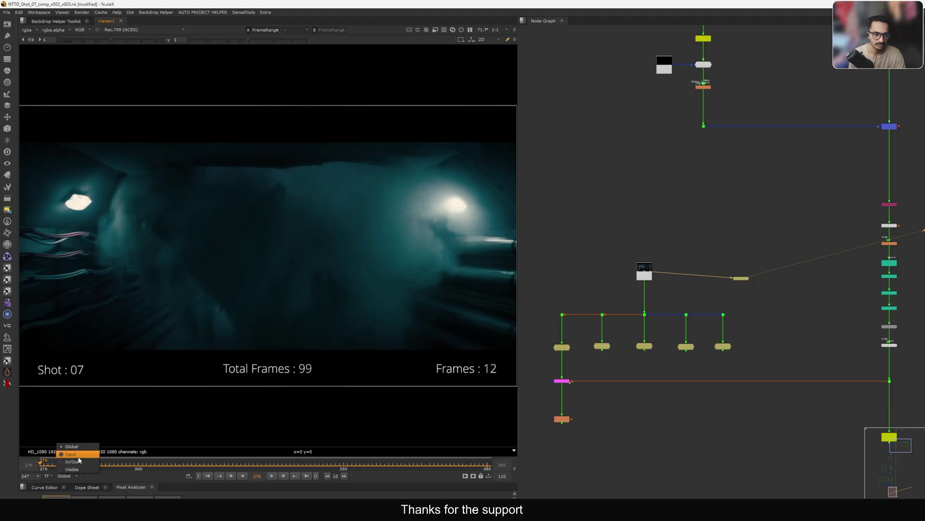
click(210, 476)
key(l)
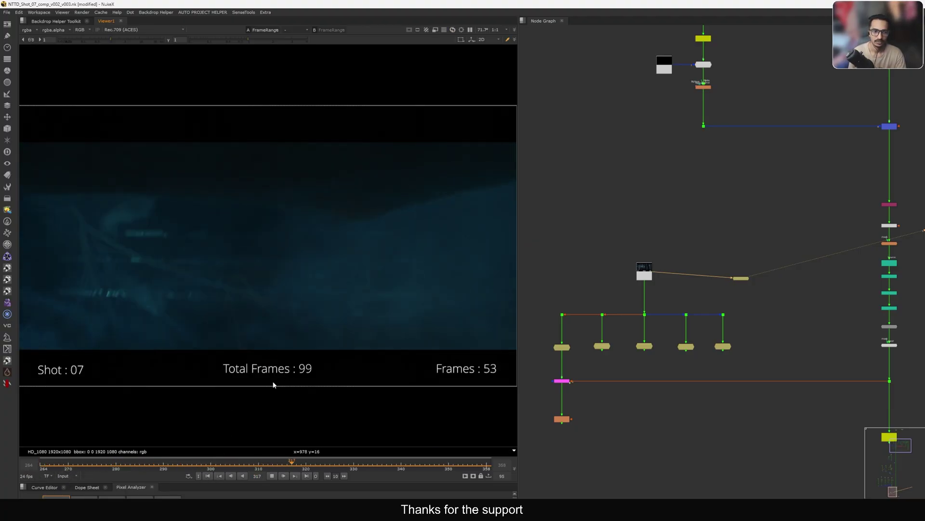
View the Read13 render below the main comp, review its playback, and return to the first frame
middle_drag(799, 365, 641, 173)
click(786, 274)
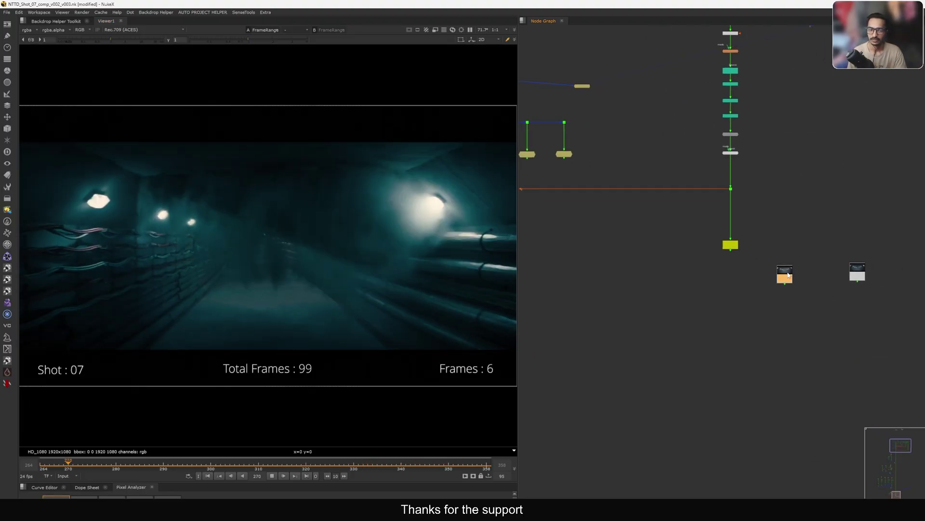
key(1)
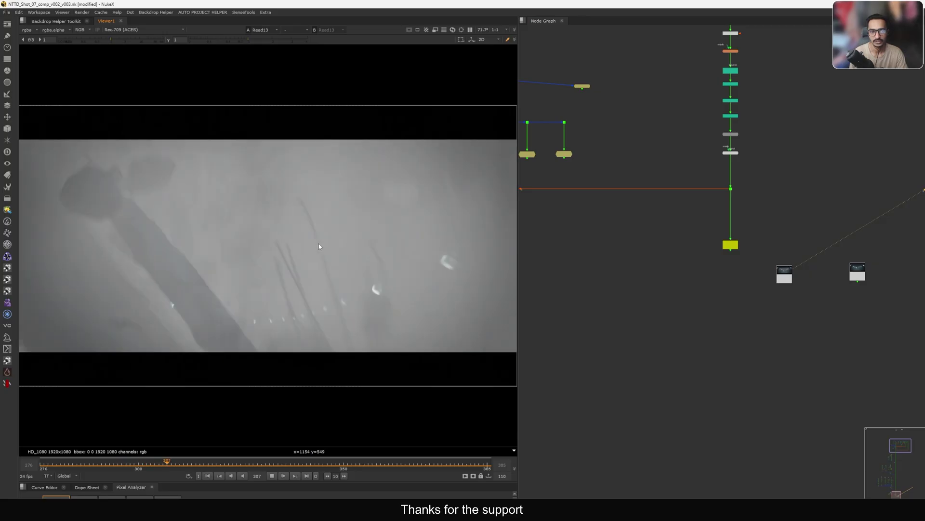
key(Home)
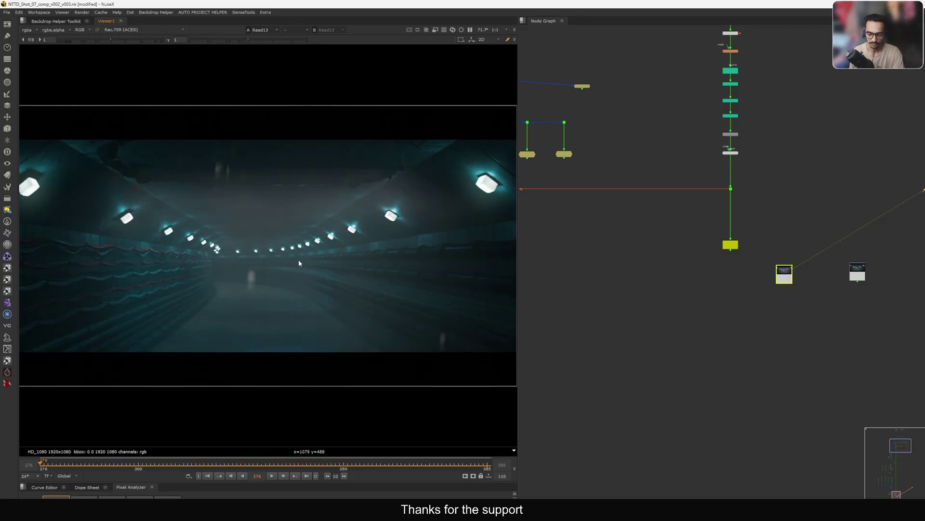
View the output of the MotionBlur node below Switch2 on the main pipe at frame 293
scroll(716, 134, down, 6)
scroll(721, 230, up, 4)
mouse_move(716, 134)
middle_down()
mouse_move(720, 230)
mouse_move(700, 143)
middle_up()
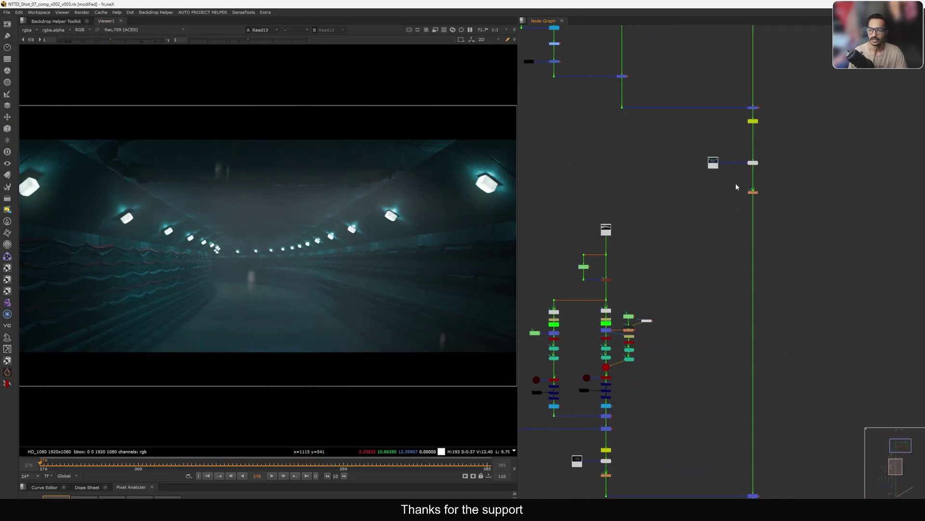
key(1)
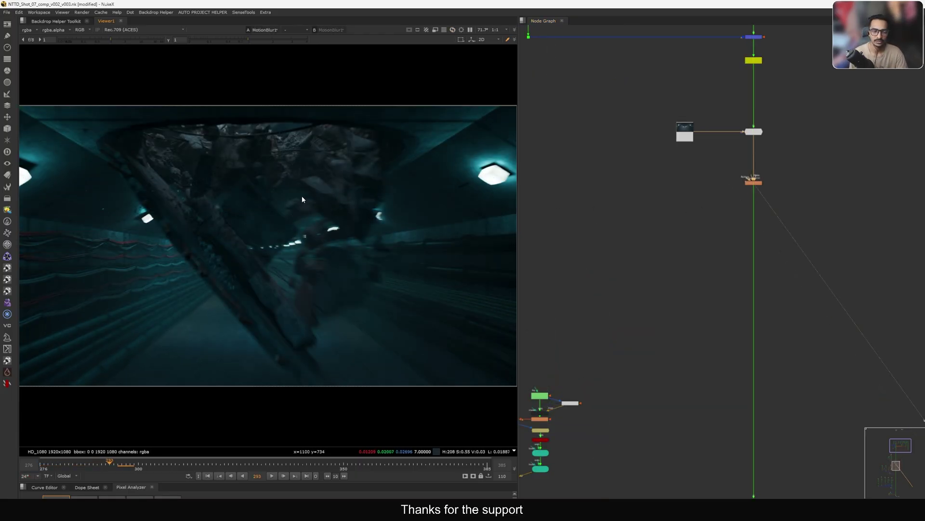
Disable the MotionBlur node below Switch2 to inspect the falling debris without blur
scroll(749, 176, up, 4)
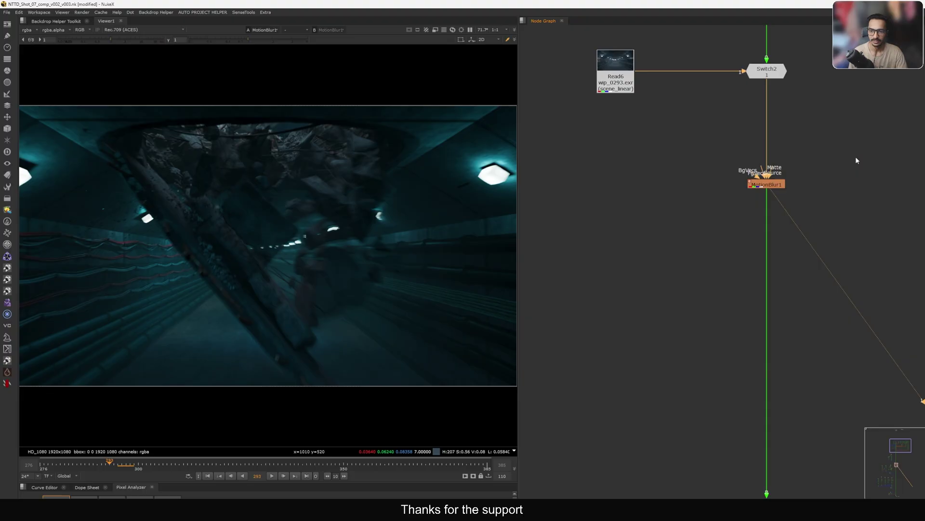
drag(855, 156, 690, 230)
key(d)
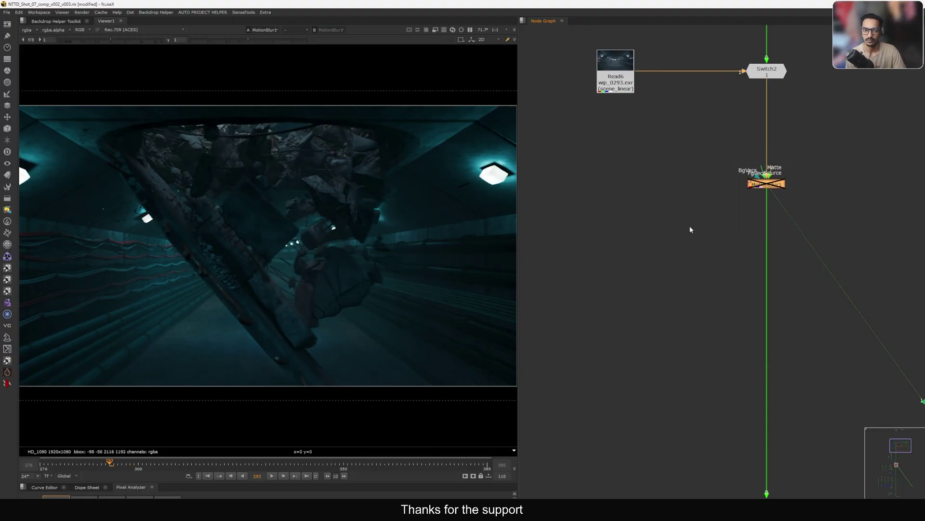
View the output dot of the middle branch group just before it merges into the main pipe
scroll(744, 190, down, 5)
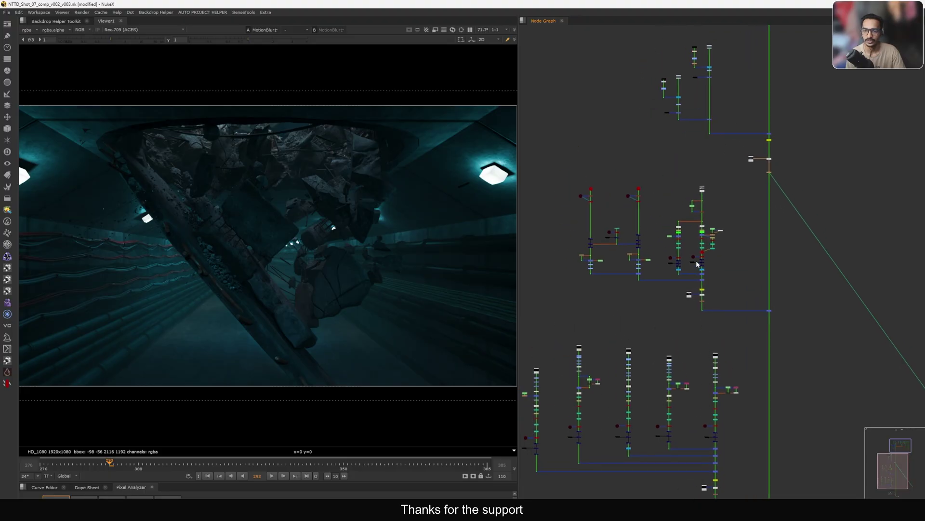
middle_drag(696, 260, 701, 290)
middle_drag(688, 361, 682, 264)
drag(682, 264, 701, 244)
key(1)
View the output dot of the lower five-branch smoke group and compare it with the middle group's output
scroll(712, 250, down, 5)
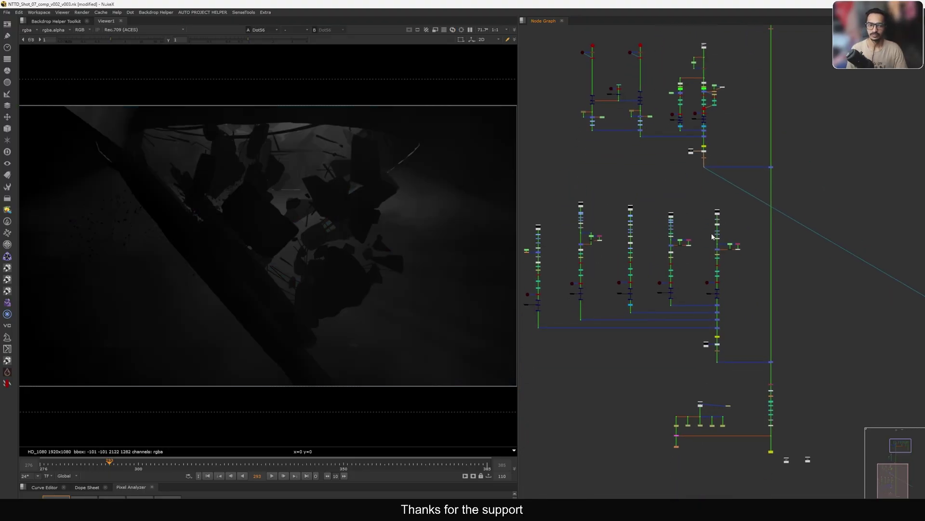
drag(727, 285, 732, 280)
key(1)
scroll(748, 259, down, 3)
scroll(728, 147, up, 4)
drag(702, 244, 739, 213)
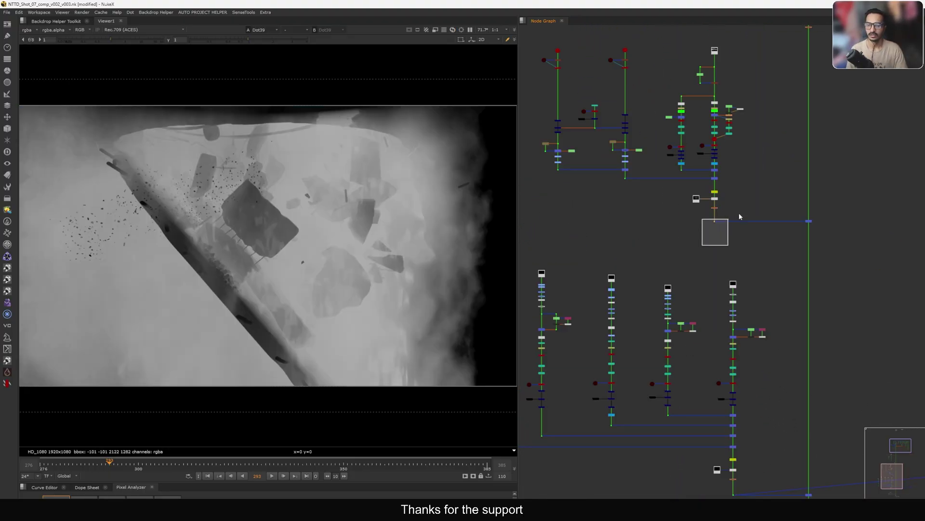
key(1)
View Dot57 below the middle group's source smoke element and scrub the timeline to frame 319
scroll(747, 239, down, 5)
ctrl+click(743, 325)
drag(633, 251, 745, 327)
click(762, 299)
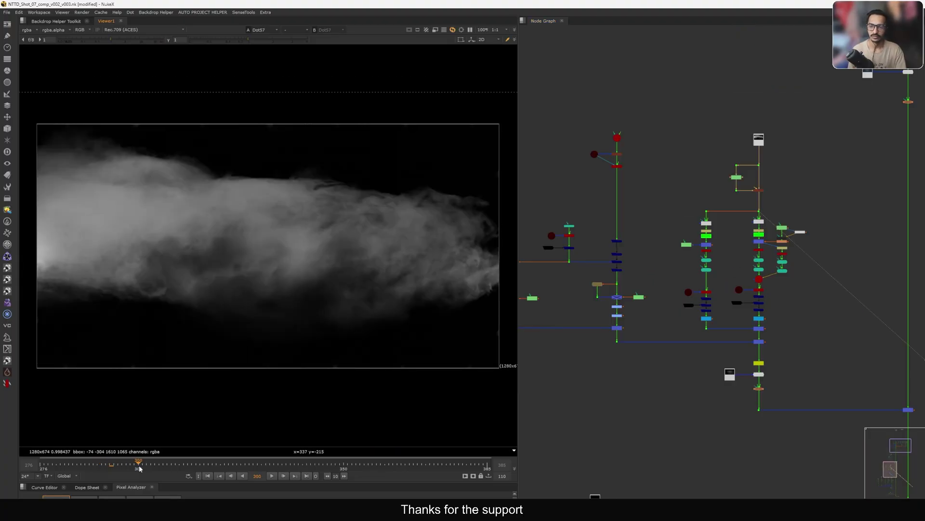
drag(139, 468, 194, 469)
drag(316, 472, 216, 468)
View the Kronos6 retime output at the head of the smoke card branch
scroll(693, 290, up, 10)
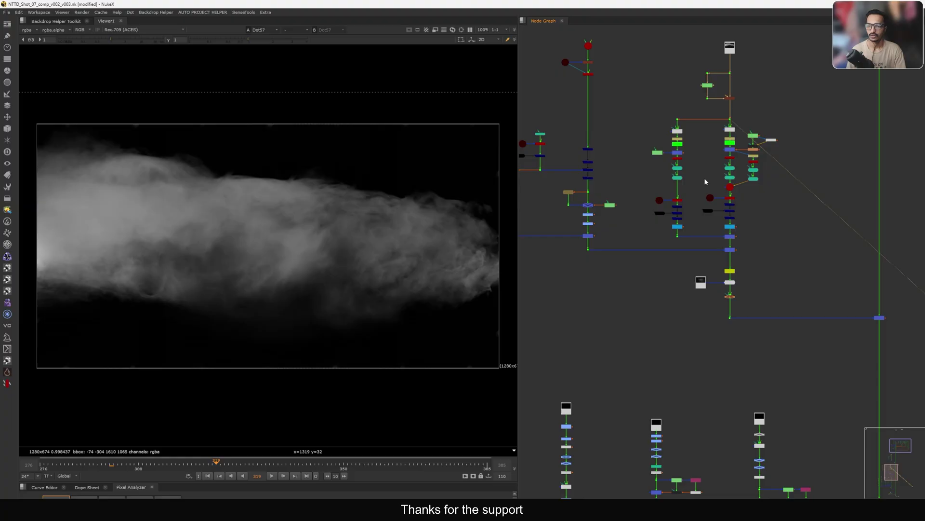
scroll(750, 244, down, 3)
middle_drag(750, 244, 756, 309)
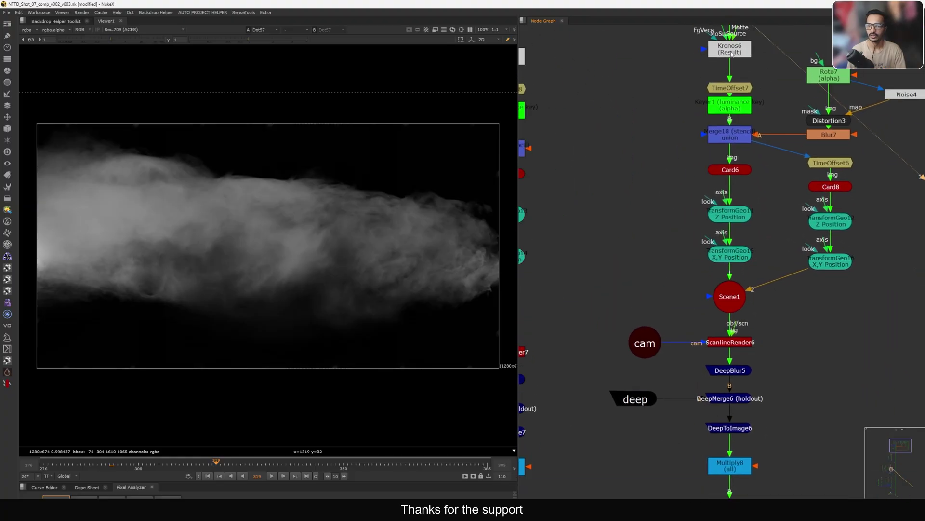
click(728, 49)
key(1)
middle_drag(688, 97, 691, 112)
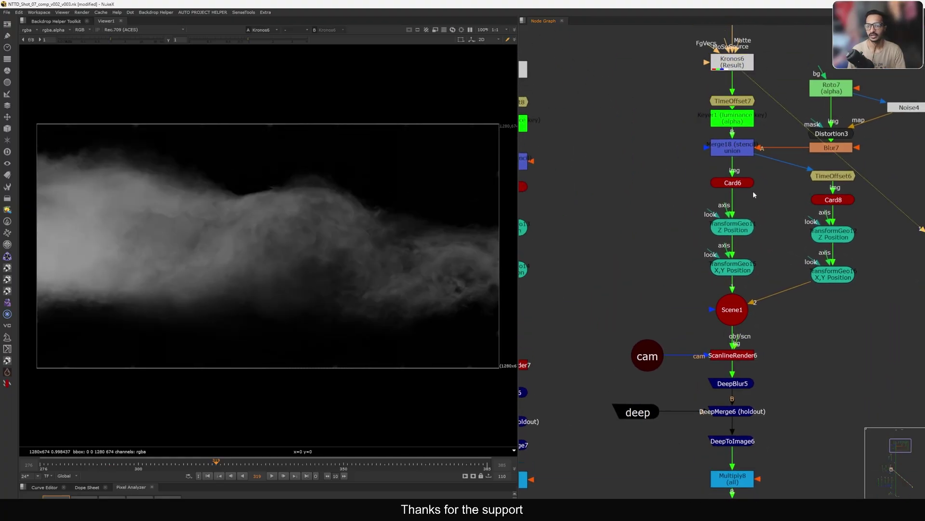
Compare the Merge18 stencil output with the Kronos6 output at frame 303
click(733, 145)
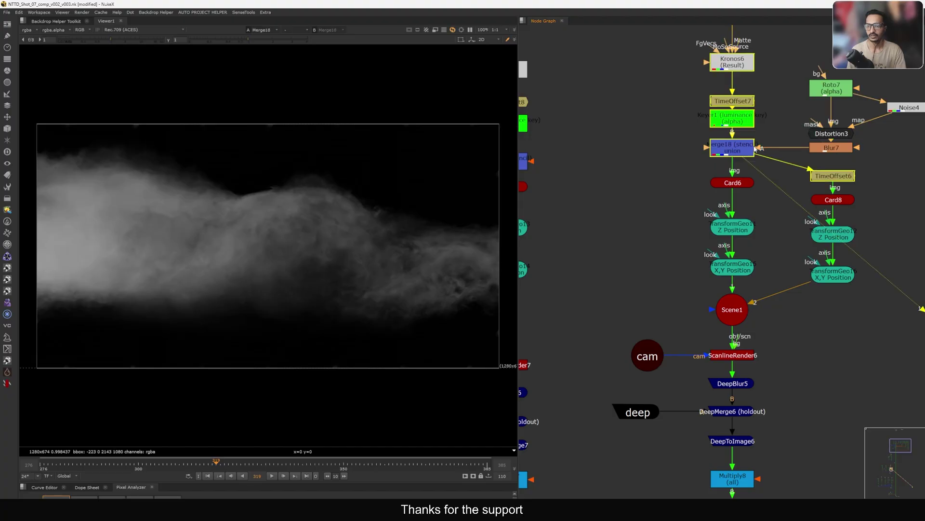
key(1)
click(200, 465)
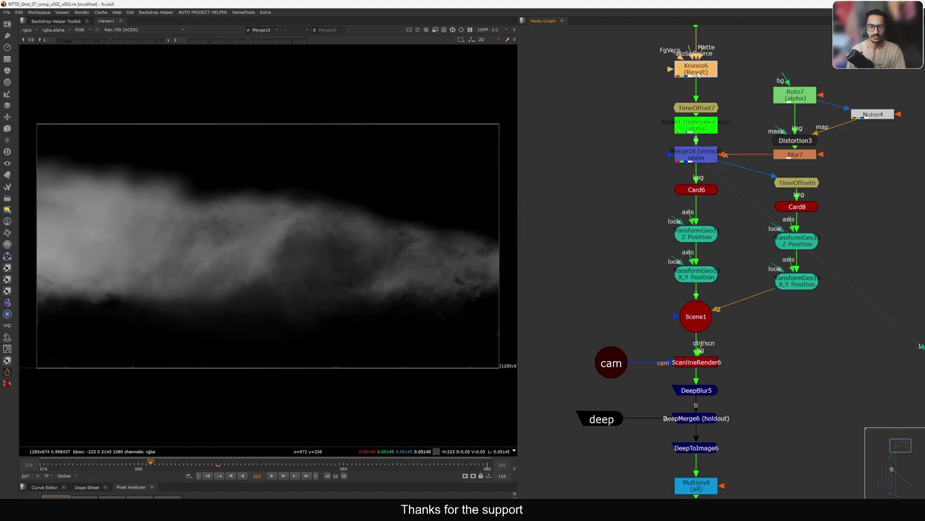
key(1)
click(700, 156)
key(1)
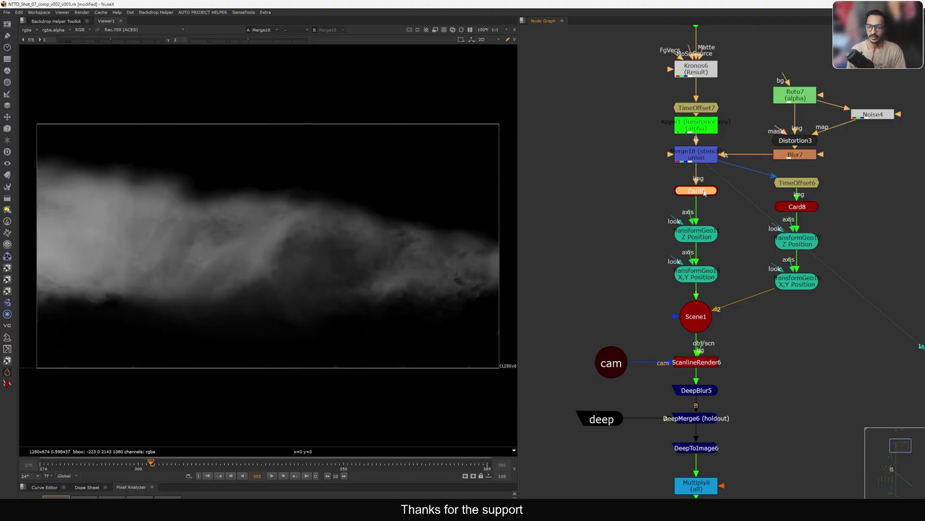
View Card6 in 3D space and examine the smoke-textured card at an angle
key(1)
scroll(271, 246, up, 3)
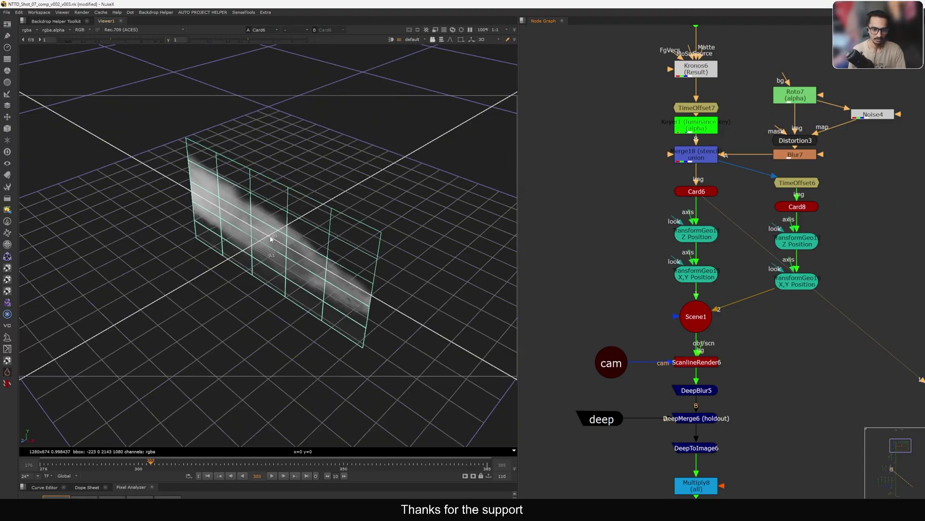
ctrl+drag(249, 235, 298, 223)
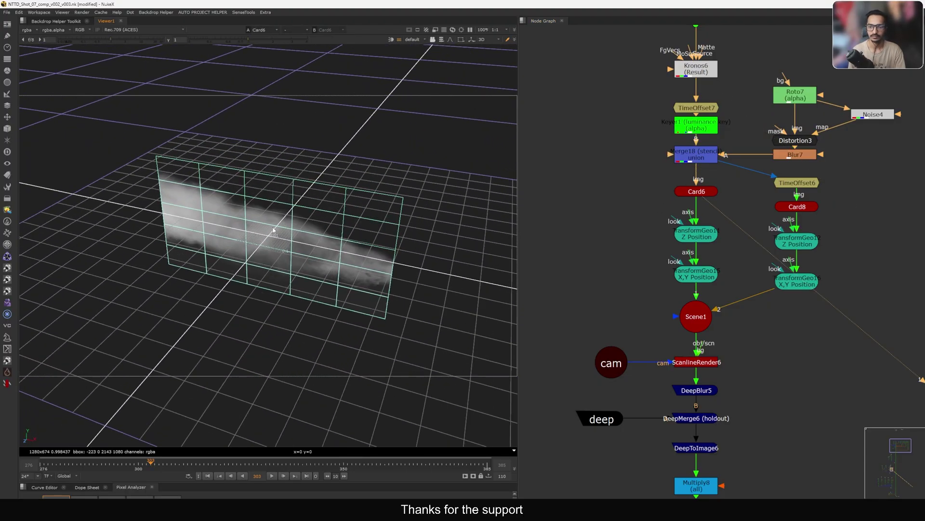
Open the Card6 properties to inspect its transform settings and close them
middle_drag(685, 197, 713, 196)
drag(721, 193, 718, 195)
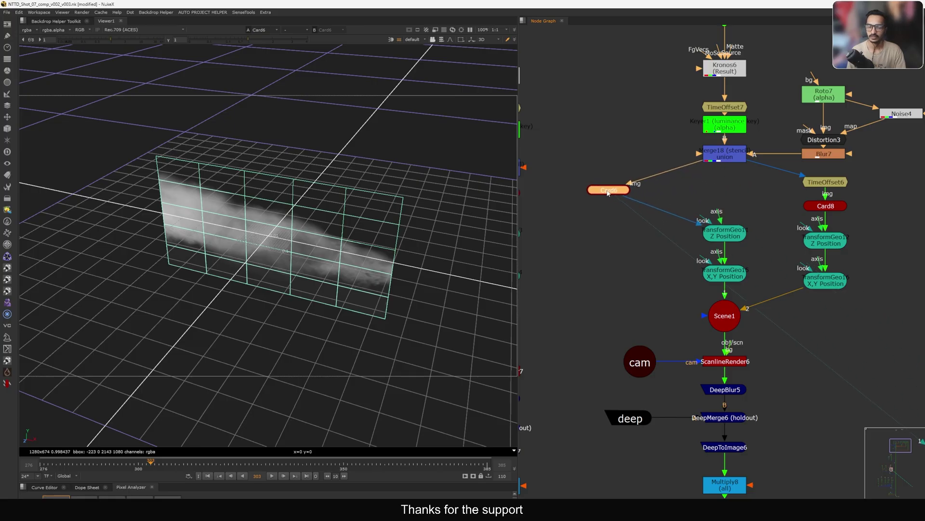
double_click(718, 189)
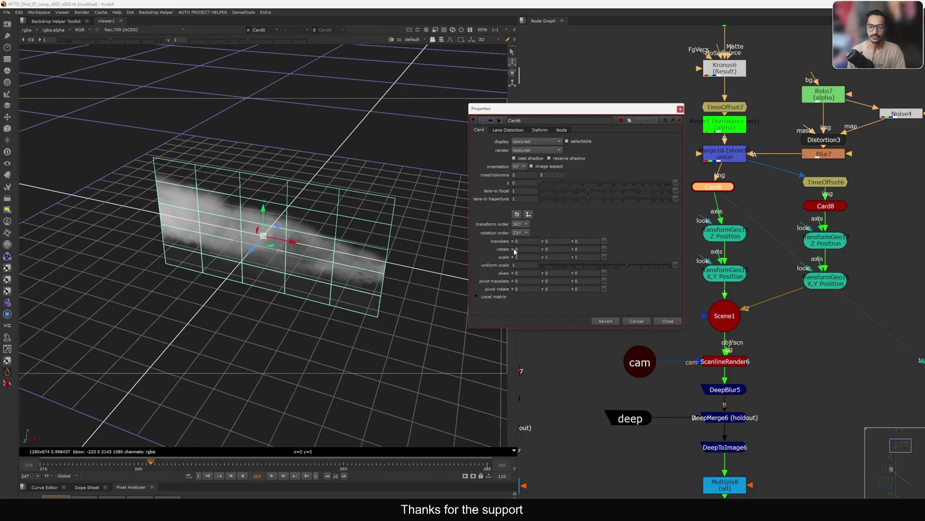
click(667, 321)
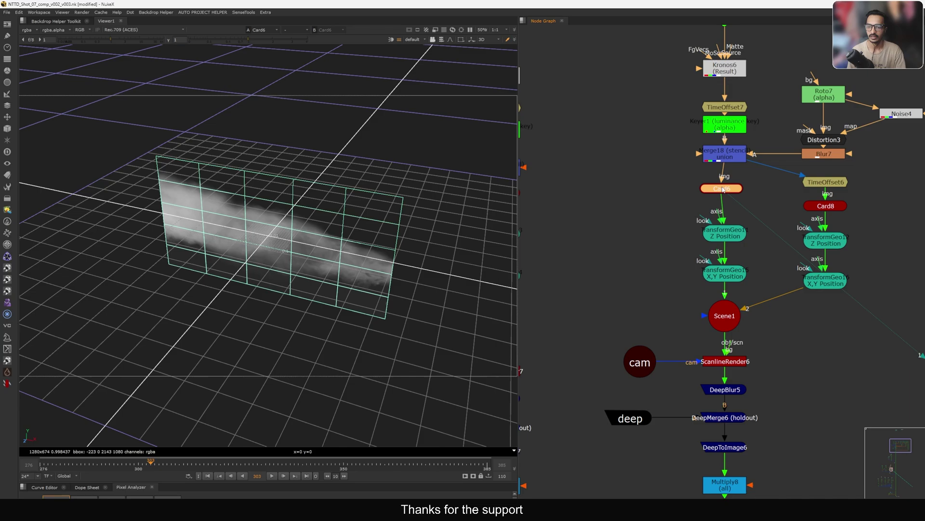
Examine the TransformGeo11 Z Position and TransformGeo15 X,Y Position nodes beneath Card6
scroll(728, 193, down, 3)
scroll(725, 214, up, 4)
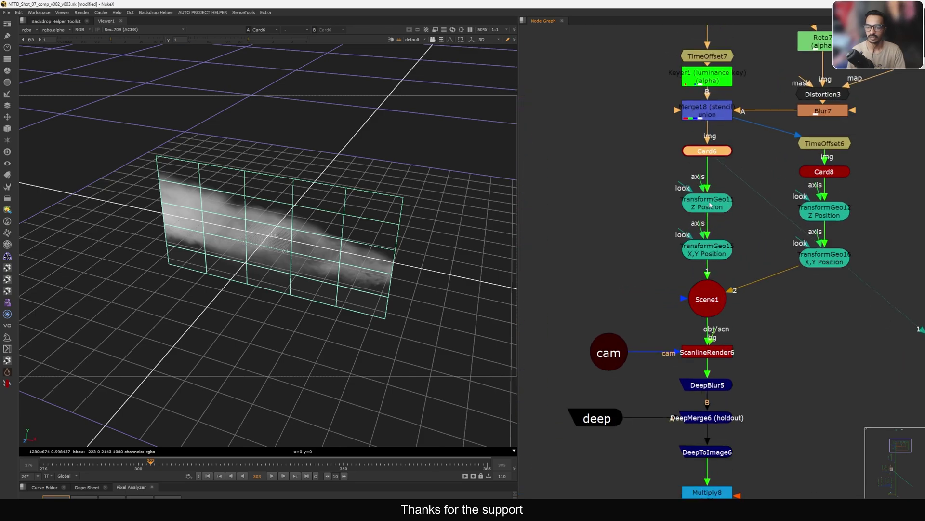
scroll(704, 212, up, 3)
click(722, 196)
scroll(722, 196, down, 4)
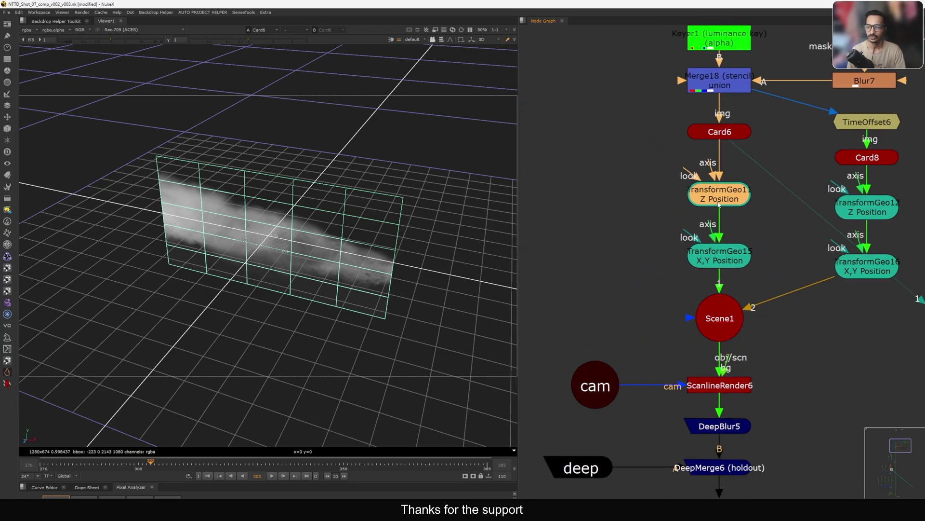
scroll(721, 198, up, 2)
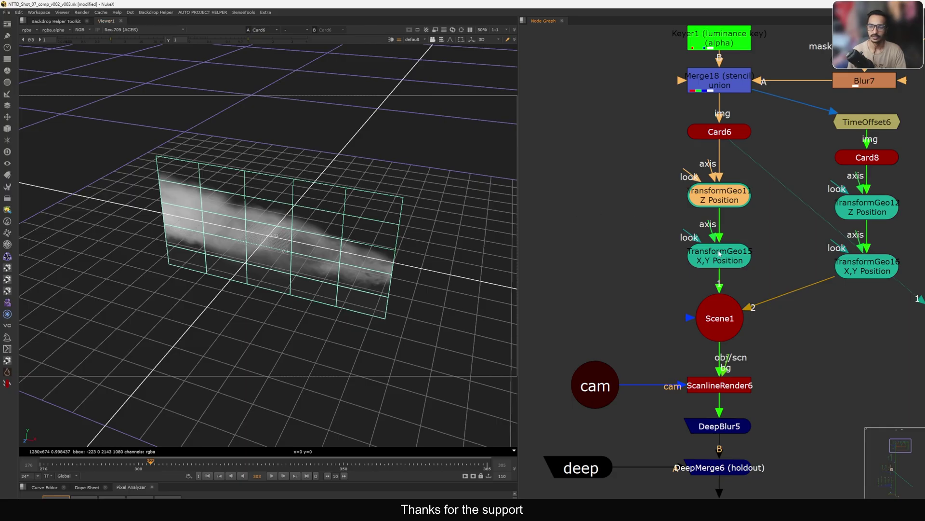
drag(723, 196, 721, 198)
drag(722, 259, 720, 260)
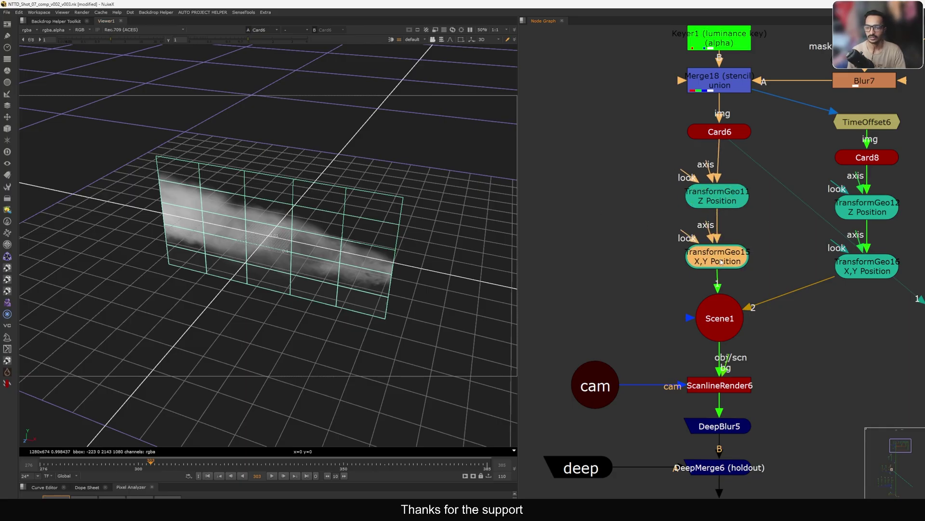
View the TransformGeo11 and TransformGeo15 outputs in 3D, framing the repositioned smoke card
click(718, 205)
key(1)
click(722, 259)
key(1)
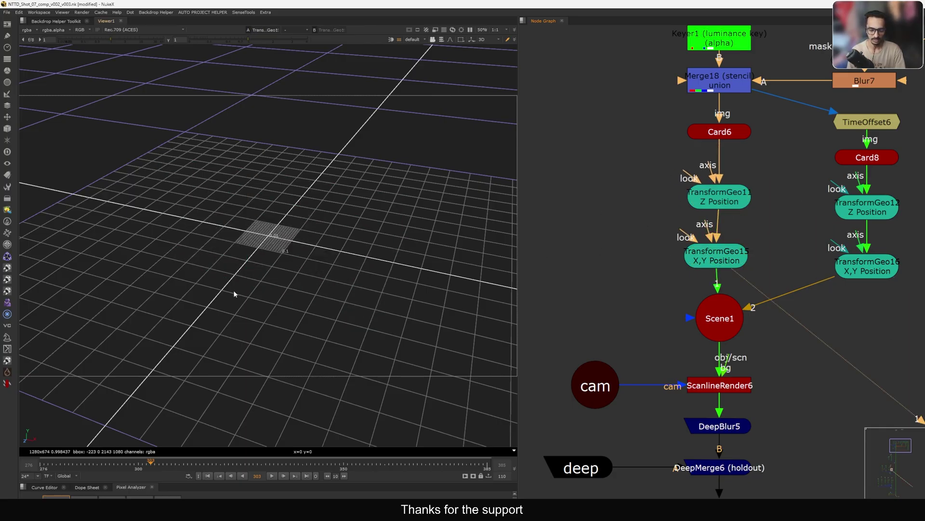
key(f)
ctrl+drag(276, 225, 202, 188)
scroll(229, 195, up, 1)
middle_drag(229, 196, 278, 233)
Add a Sphere node textured by the Merge18 output and inspect it in 3D space
key(Tab)
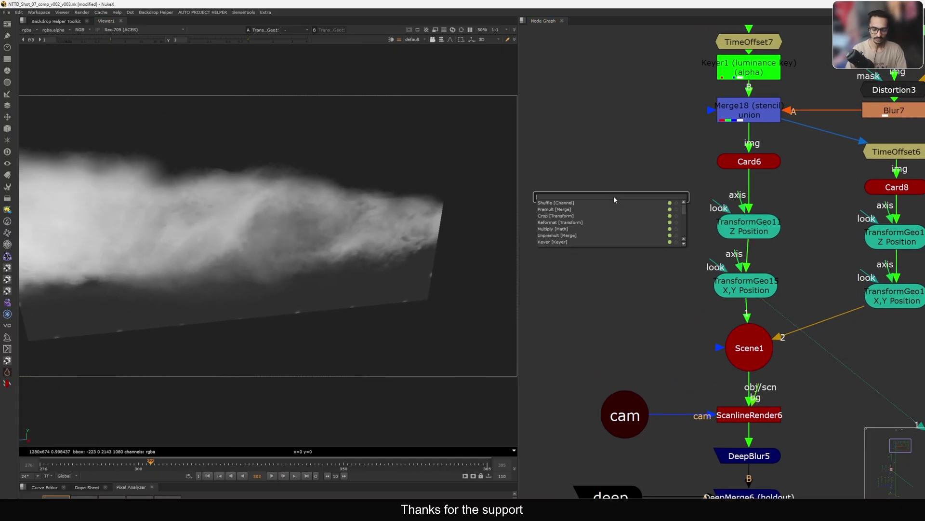
text(spher)
key(Return)
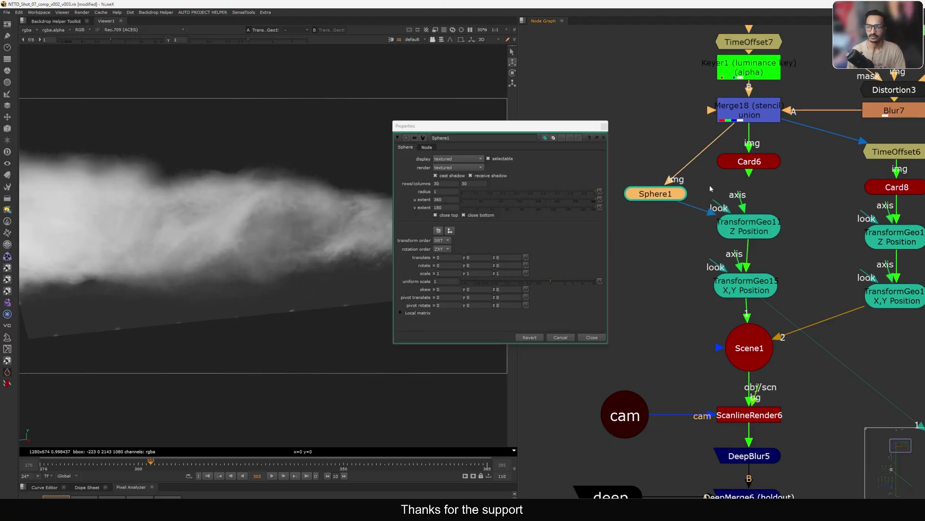
drag(668, 196, 678, 187)
drag(545, 128, 617, 109)
scroll(254, 212, down, 10)
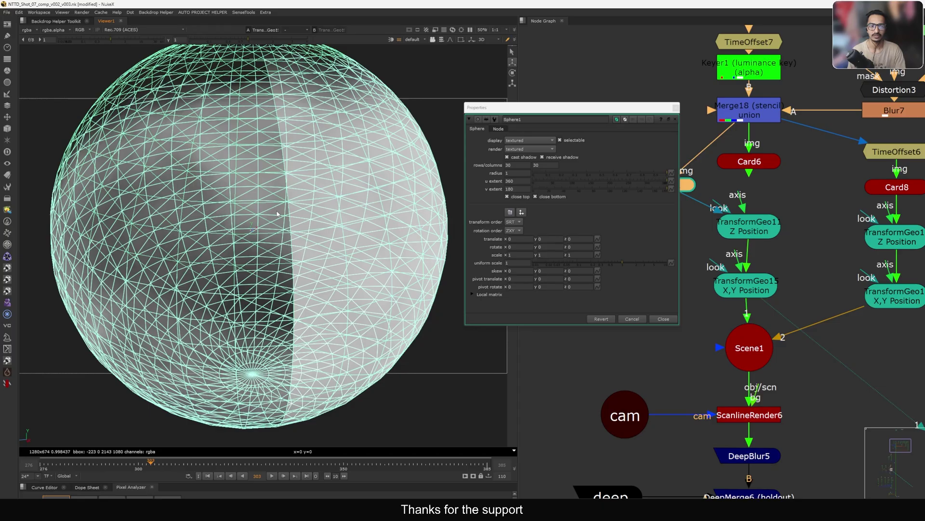
ctrl+drag(254, 212, 280, 217)
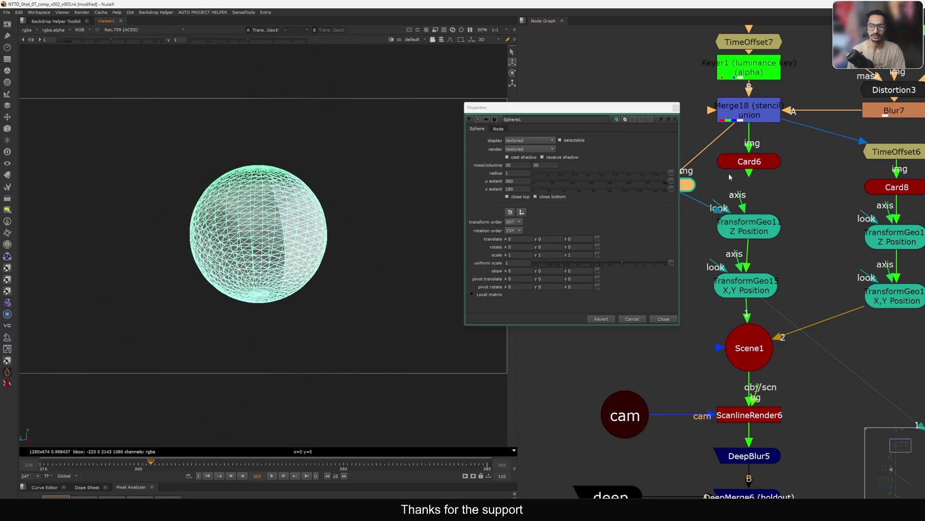
Close the Sphere1 properties and compare the Sphere1 output with Card6 in 3D space
click(675, 119)
drag(747, 167, 666, 184)
click(667, 184)
key(1)
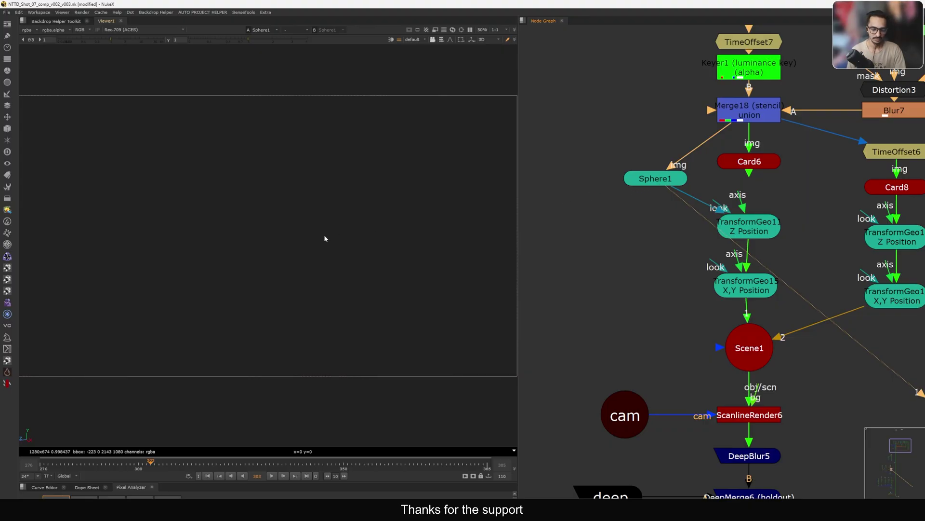
click(740, 163)
key(1)
ctrl+drag(260, 245, 277, 279)
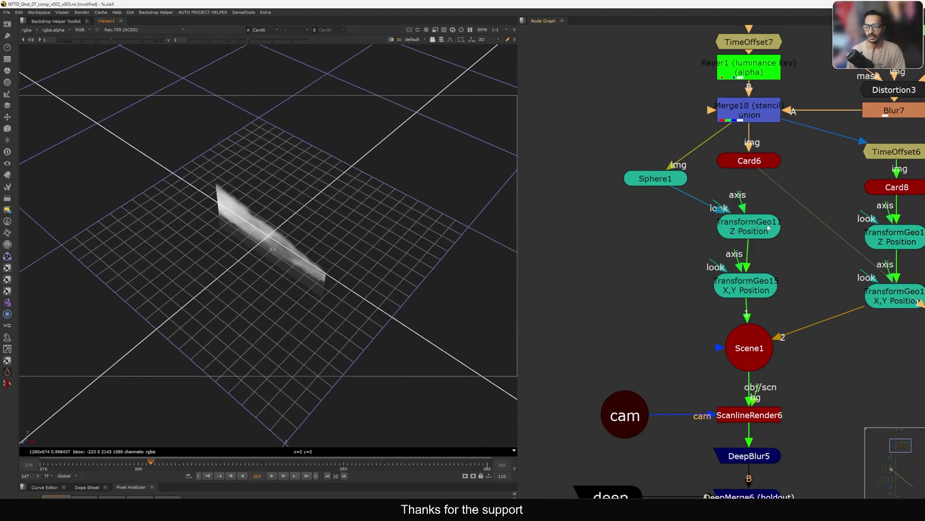
Reconnect TransformGeo11 to Card6 and delete the Sphere1 node
drag(769, 228, 765, 227)
click(677, 200)
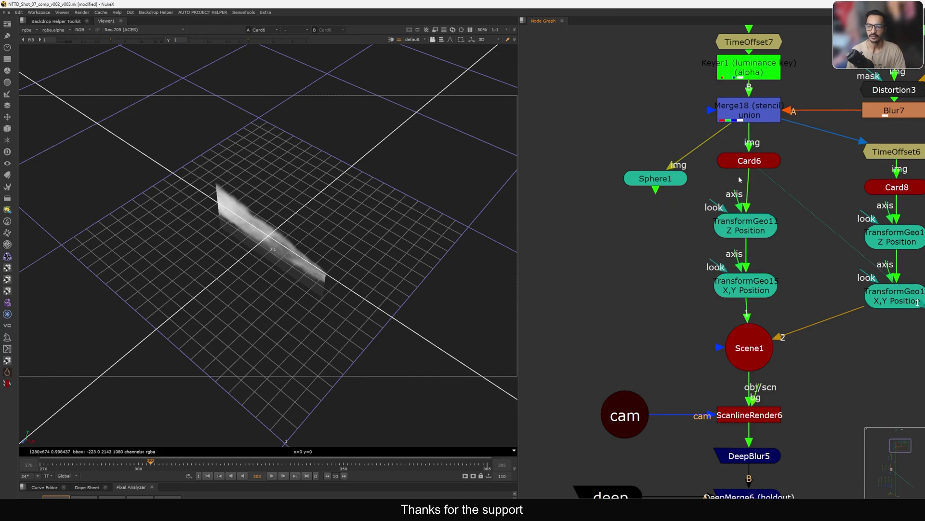
click(754, 290)
key(1)
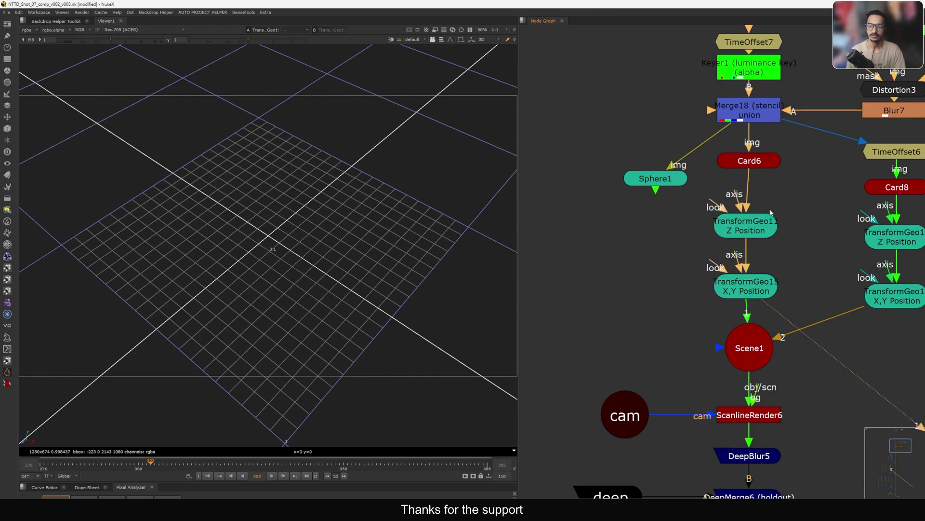
click(685, 179)
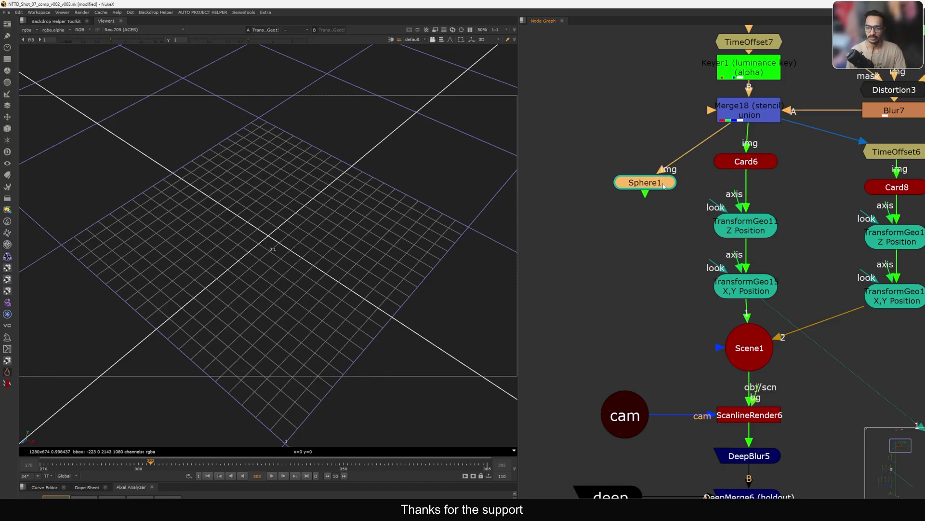
key(Delete)
drag(747, 166, 747, 169)
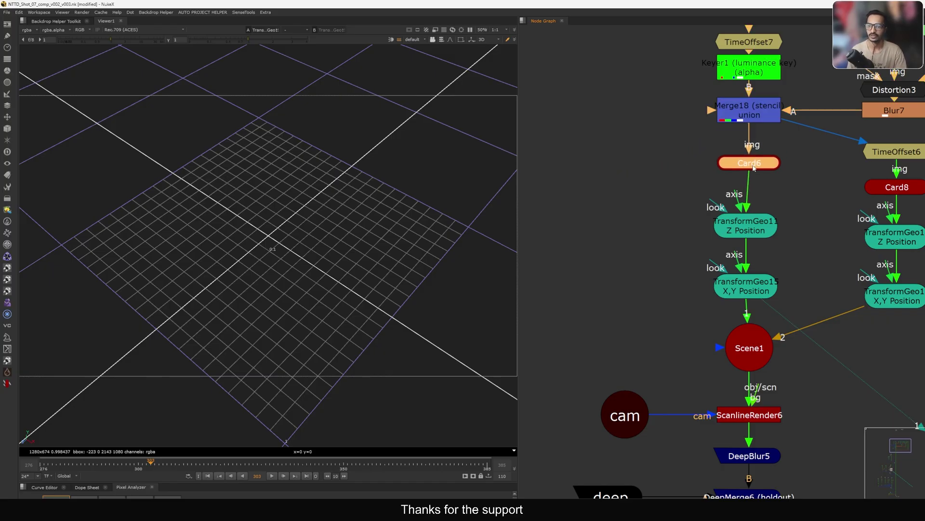
View the second smoke card, Card8, in 3D space at an angle
middle_drag(812, 199, 753, 189)
drag(761, 186, 693, 275)
click(724, 275)
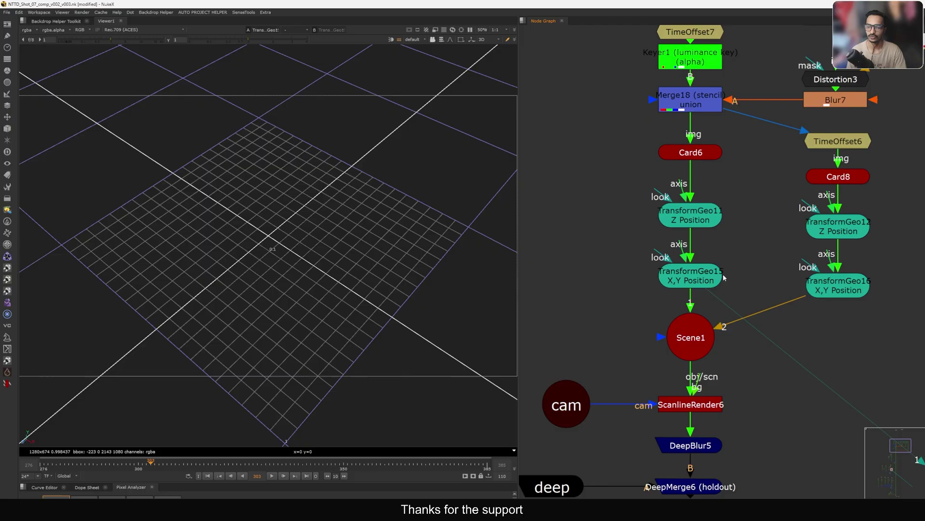
drag(693, 219, 693, 216)
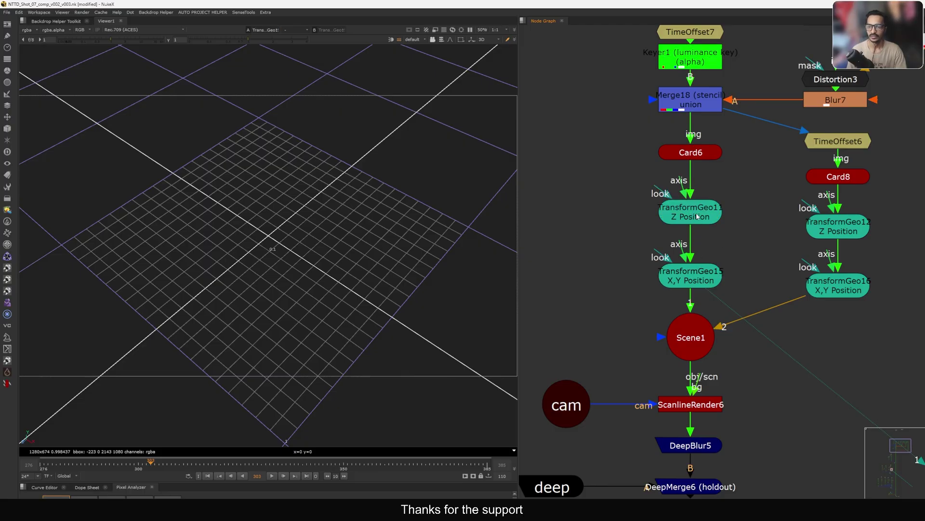
middle_drag(757, 264, 684, 273)
middle_drag(717, 196, 723, 204)
click(794, 193)
key(1)
click(718, 206)
ctrl+drag(325, 248, 318, 223)
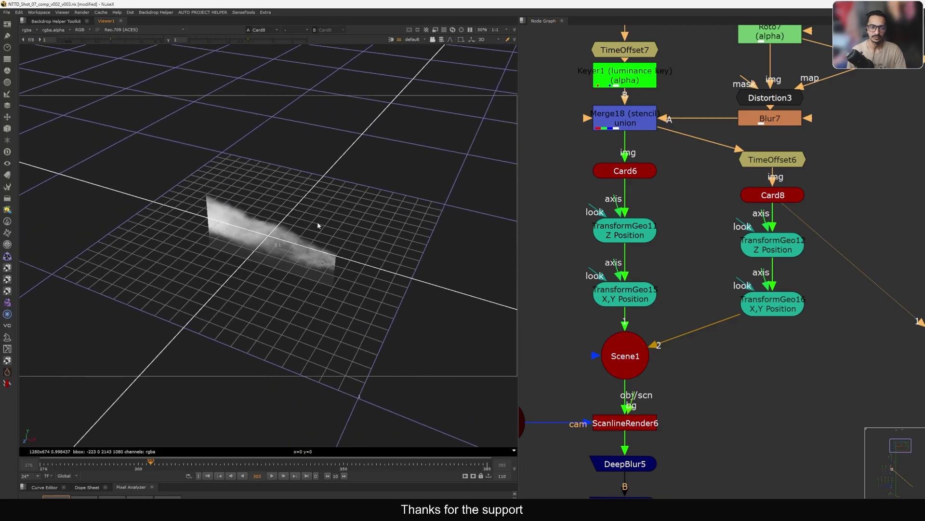
View Scene1 in 3D and examine how the two smoke cards are arranged
middle_drag(641, 286, 692, 241)
drag(661, 302, 656, 305)
key(1)
click(672, 267)
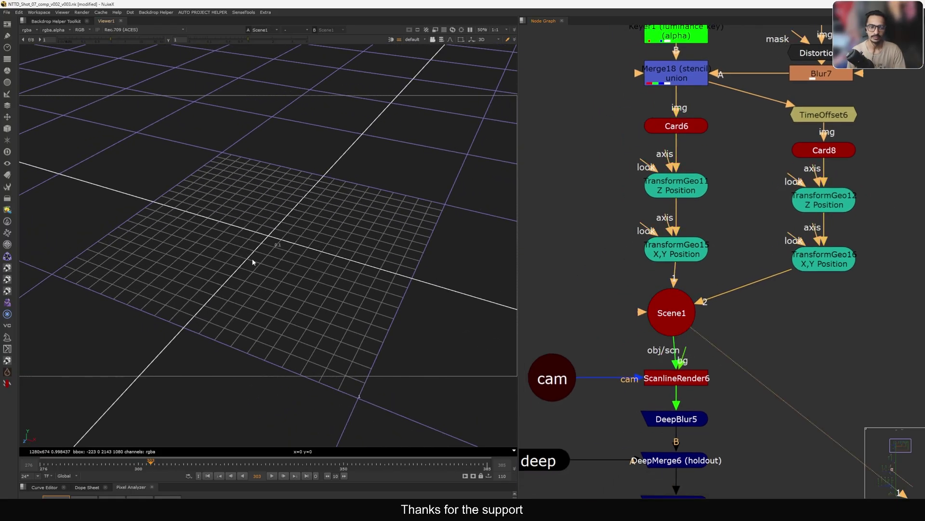
ctrl+drag(287, 251, 431, 204)
View ScanlineRender6 in 3D with the camera and both cards, scrubbing between about frames 289 and 302
middle_drag(620, 309, 669, 177)
click(721, 246)
key(1)
click(718, 225)
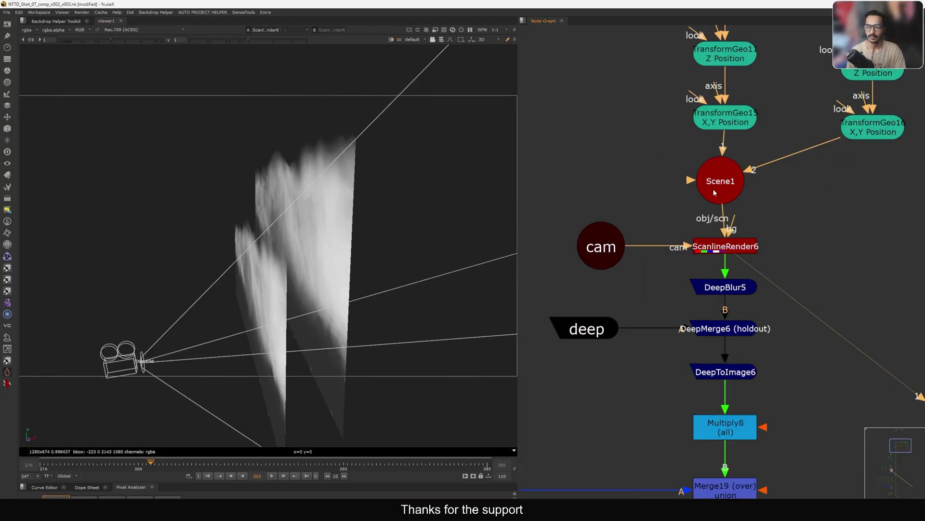
drag(713, 193, 717, 193)
ctrl+drag(259, 255, 298, 283)
scroll(302, 282, down, 3)
drag(180, 466, 96, 477)
ctrl+drag(292, 253, 255, 266)
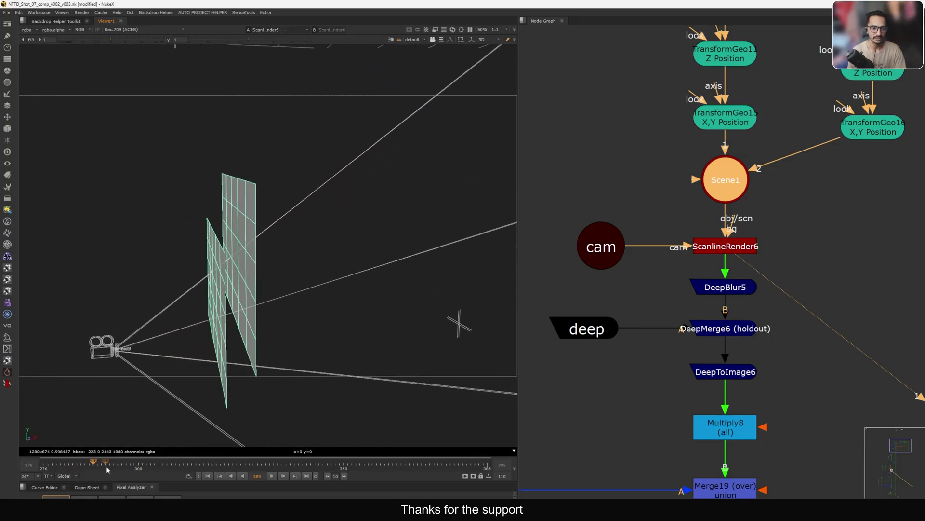
drag(107, 466, 167, 447)
Display the ScanlineRender6 output in 2D and check the rendered smoke at frames 291 and 307
middle_drag(721, 252, 750, 202)
click(751, 199)
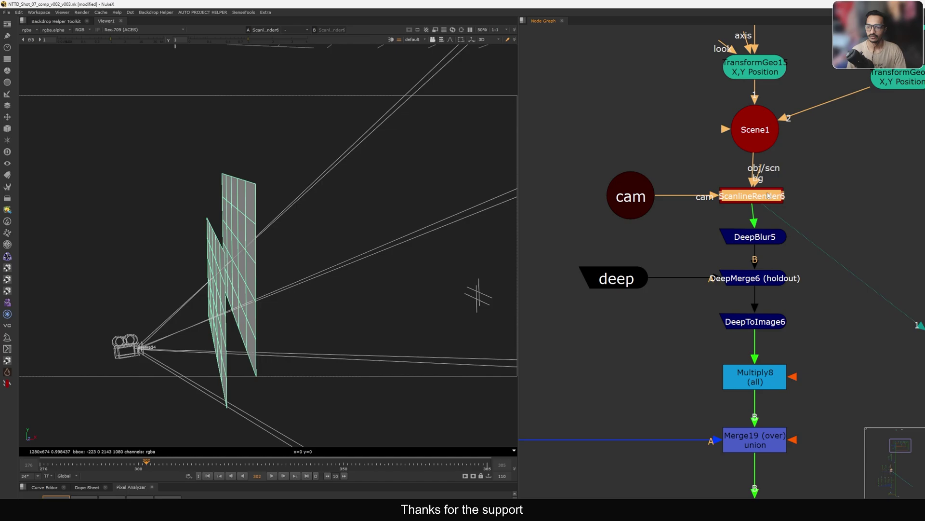
click(569, 231)
key(Tab)
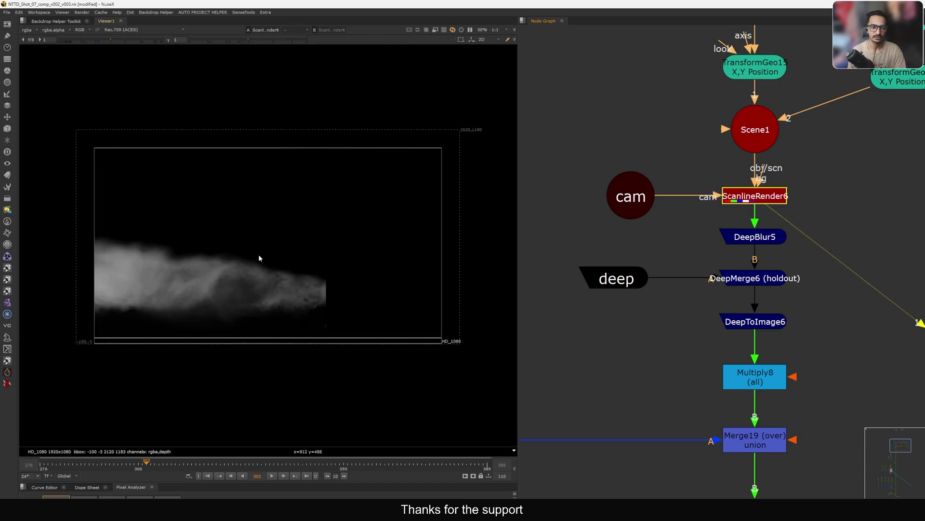
click(101, 467)
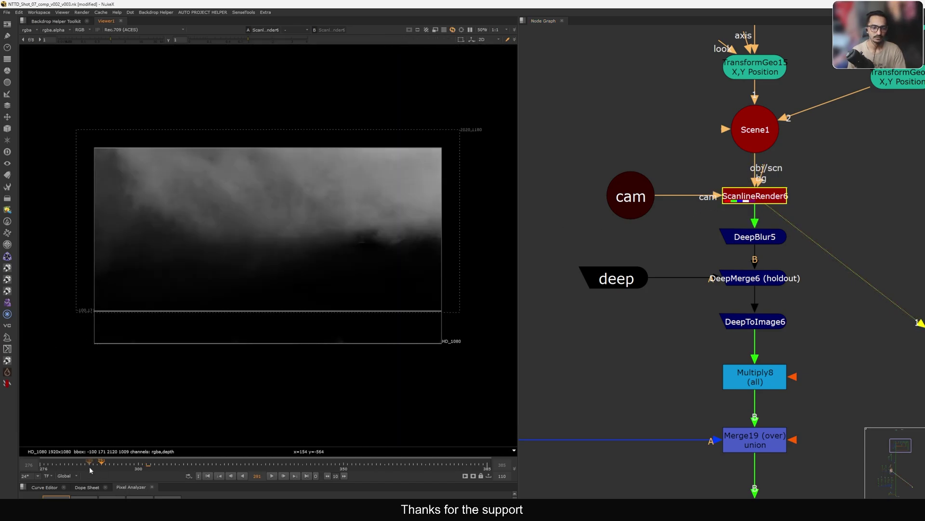
click(166, 467)
Examine the smoke card branch from Kronos6 down to ScanlineRender6 and the deep nodes below it
scroll(656, 270, down, 5)
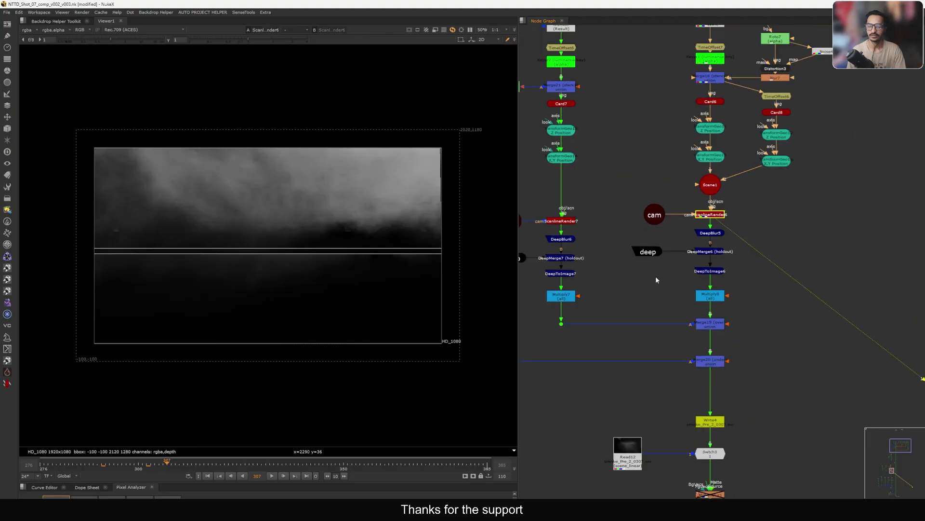
scroll(655, 280, down, 2)
drag(841, 83, 672, 263)
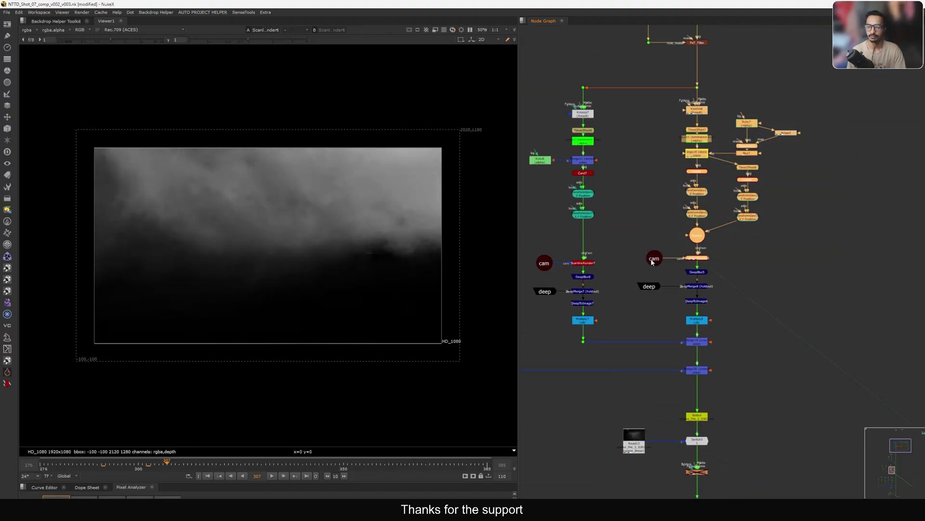
scroll(663, 282, up, 3)
drag(775, 221, 671, 254)
drag(642, 243, 636, 242)
drag(765, 219, 681, 245)
scroll(640, 312, up, 3)
View the deep anchor below DeepRead1 in the deep layer, checking it at 0.13 gain and resetting the gain
drag(720, 214, 571, 293)
key(1)
scroll(679, 280, down, 12)
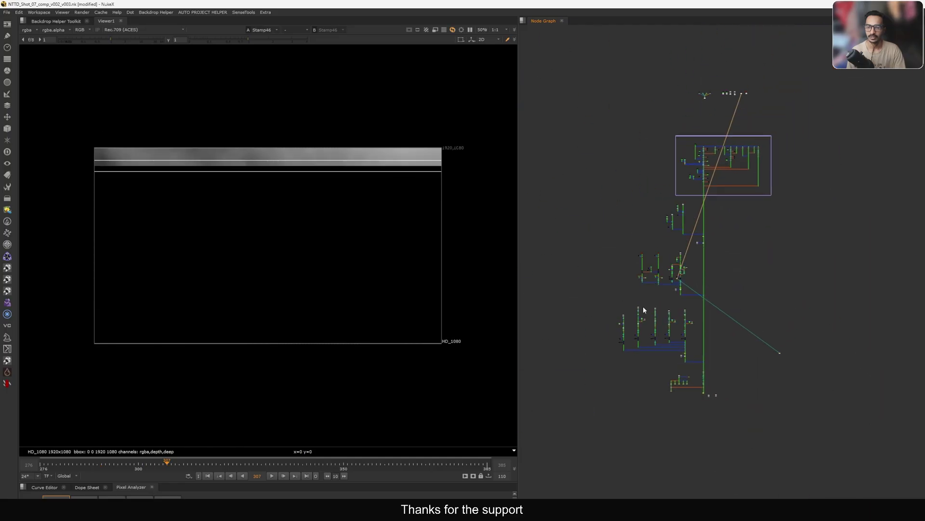
scroll(709, 150, up, 8)
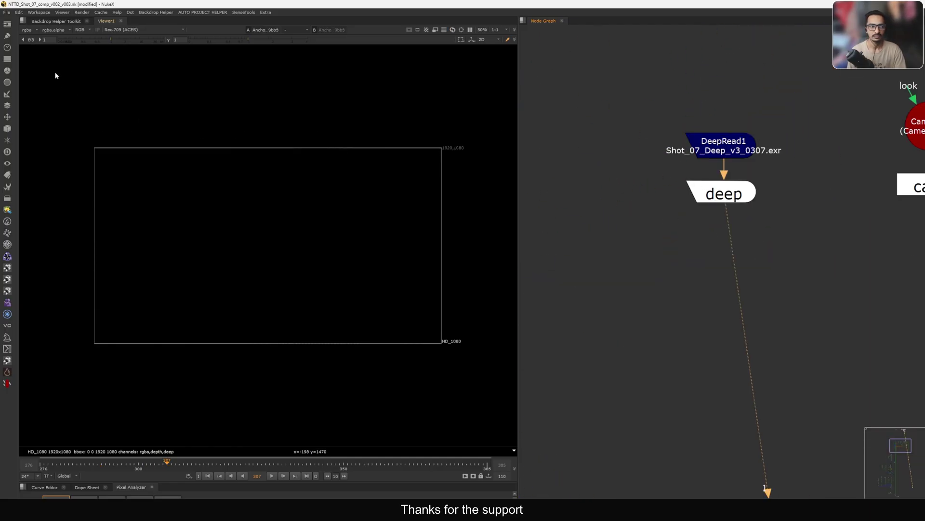
click(27, 30)
click(39, 88)
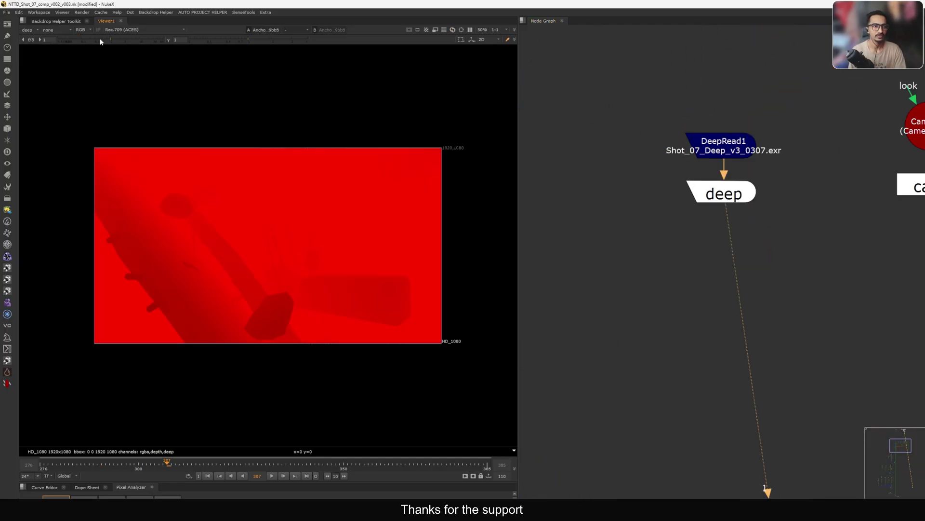
click(87, 41)
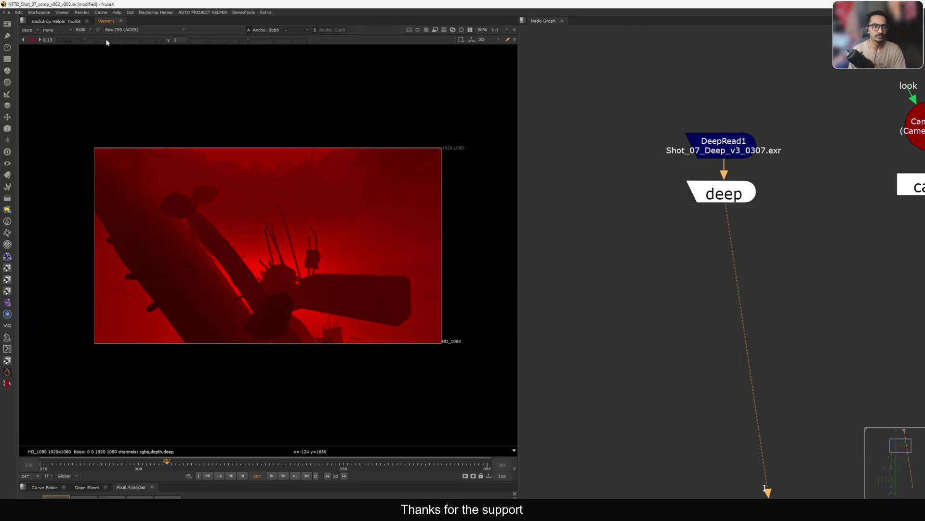
ctrl+click(107, 41)
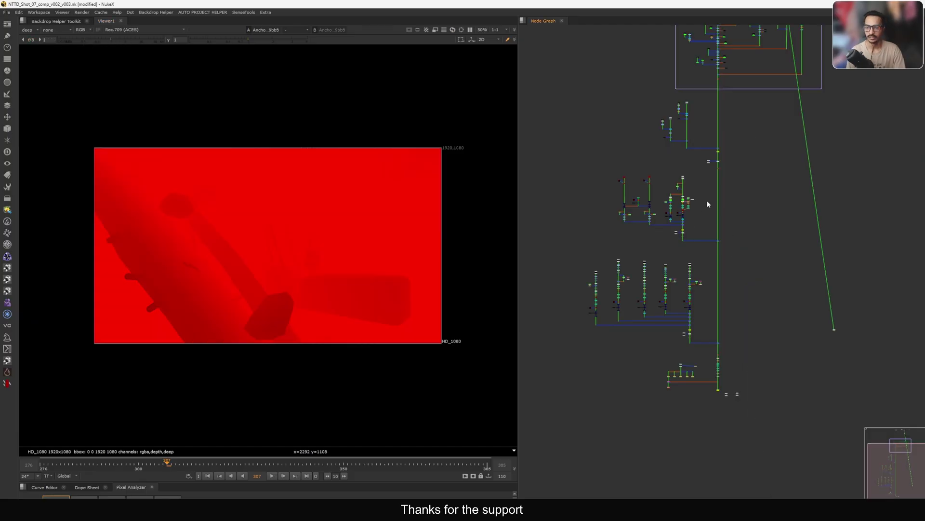
View the DeepMerge6 holdout in the rgba layer with the viewer gain raised to 2.4
scroll(704, 207, up, 8)
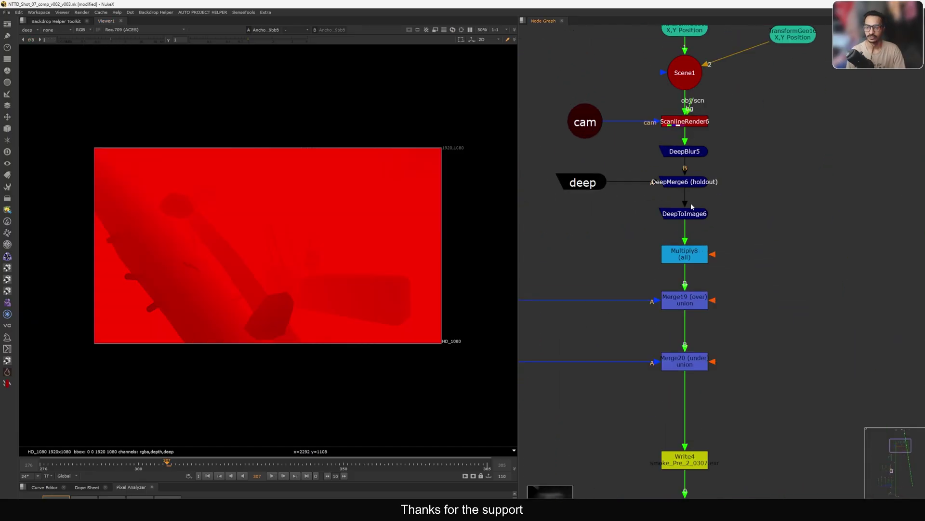
drag(770, 181, 664, 213)
key(1)
middle_drag(672, 212, 697, 220)
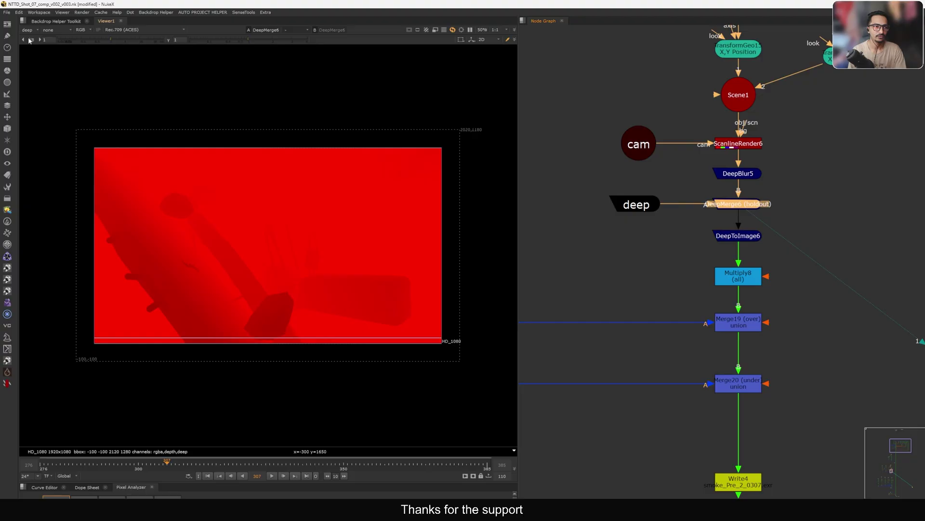
click(27, 30)
click(39, 52)
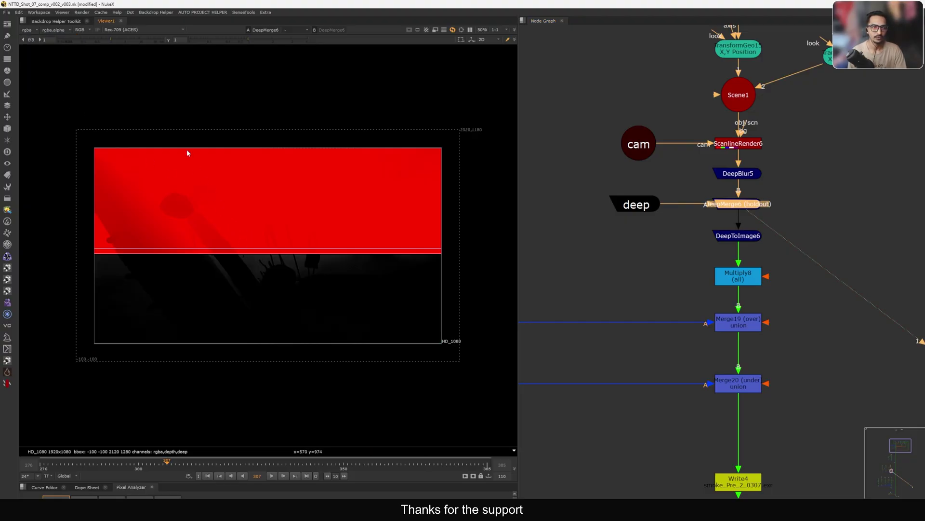
click(120, 39)
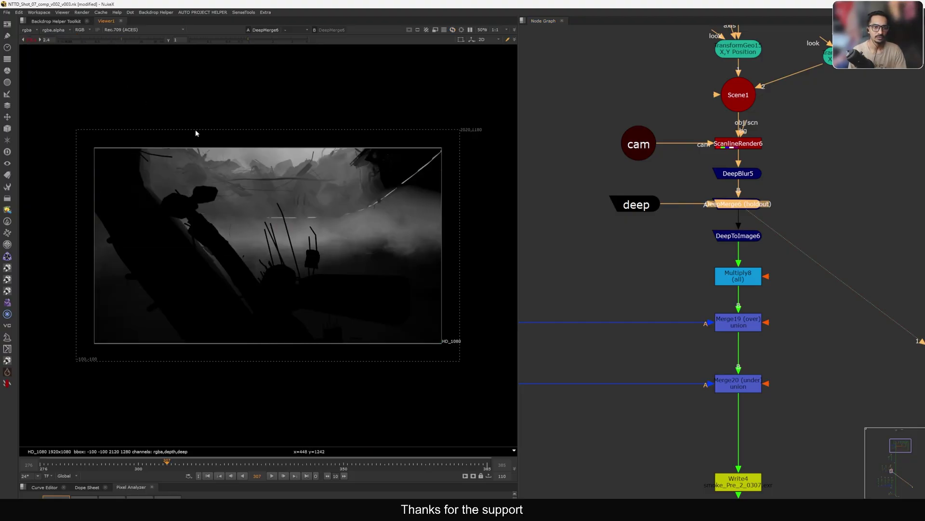
Disconnect the Card8 branch from Scene1, leaving only the Card6 branch feeding the scene
middle_drag(595, 276, 577, 372)
middle_drag(807, 181, 754, 274)
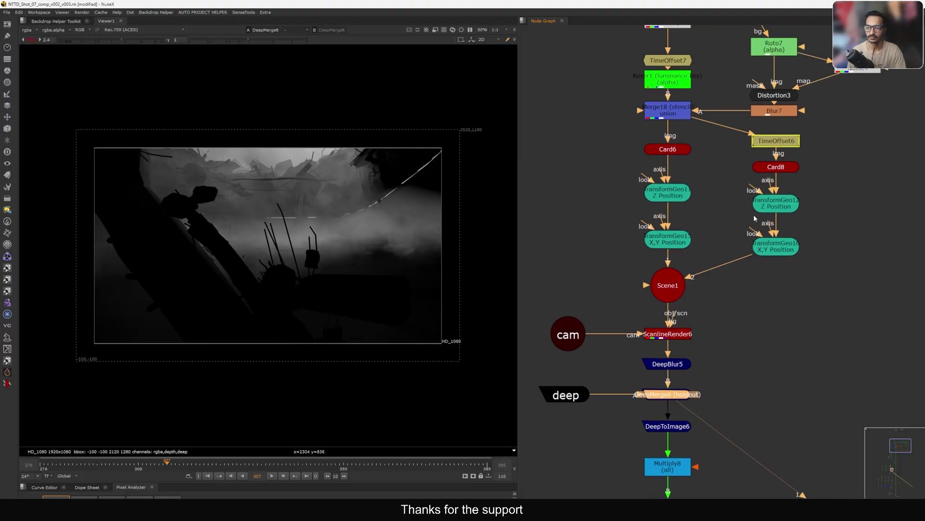
click(669, 191)
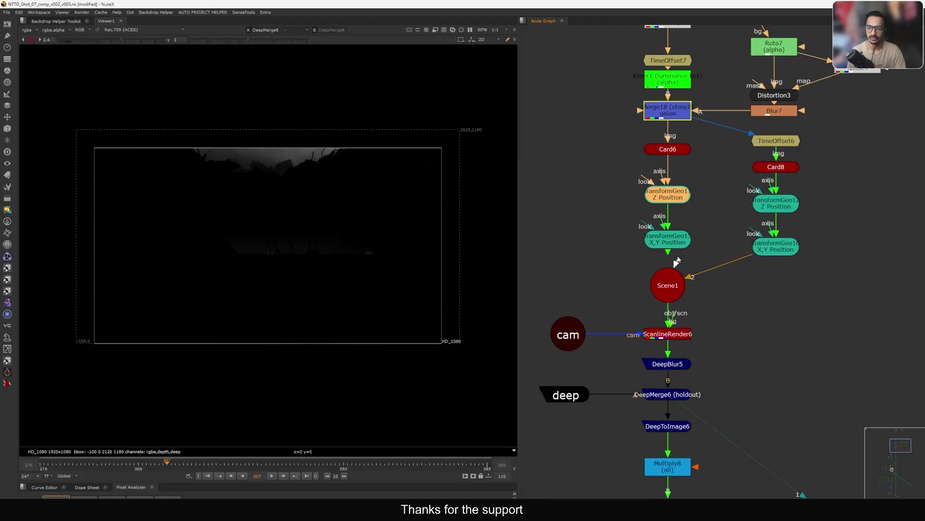
drag(679, 264, 672, 245)
drag(688, 277, 693, 278)
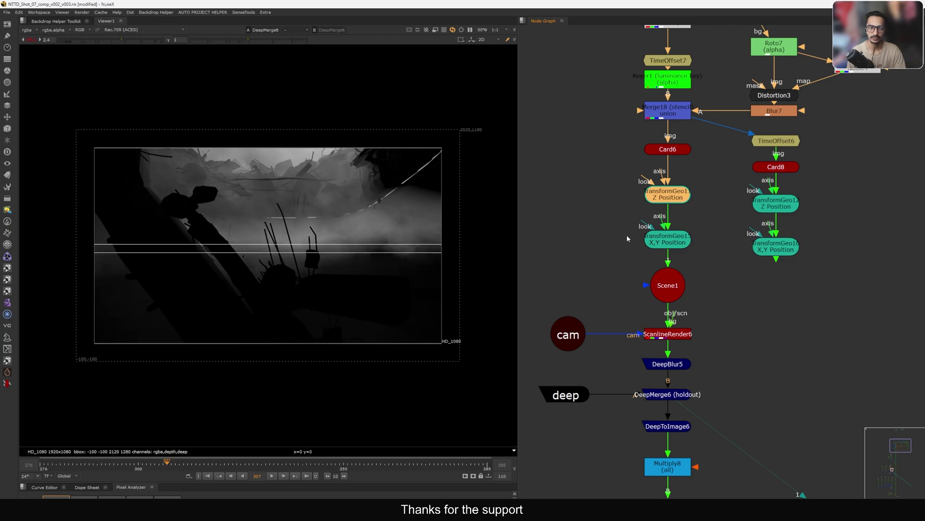
Try adjusting the Z translate of TransformGeo11, then cancel the change
double_click(675, 198)
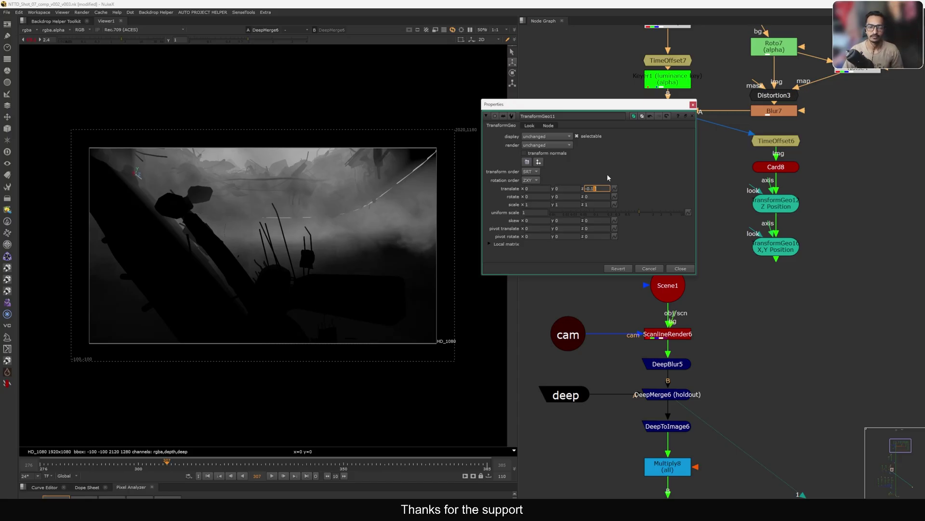
click(648, 269)
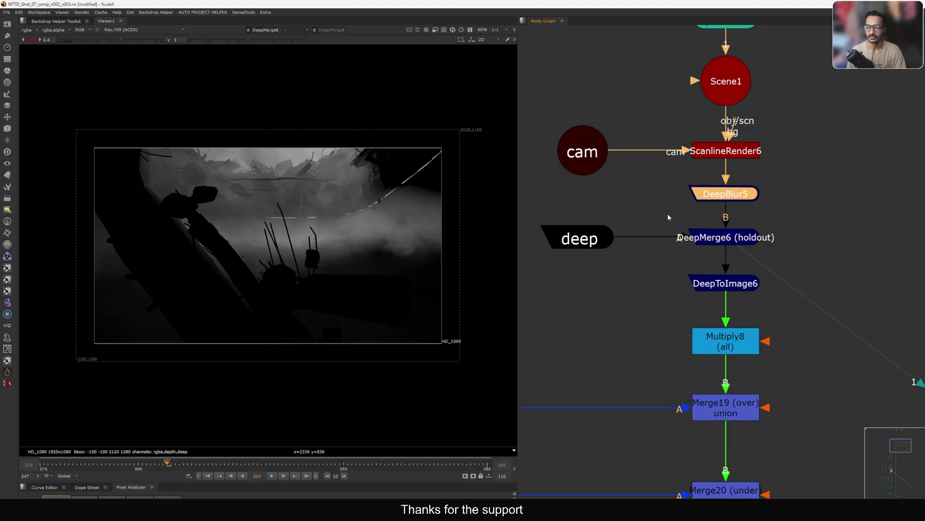
Disable DeepBlur5 and open TransformGeo11's Z translate value for editing
drag(656, 217, 801, 170)
key(d)
scroll(797, 199, down, 5)
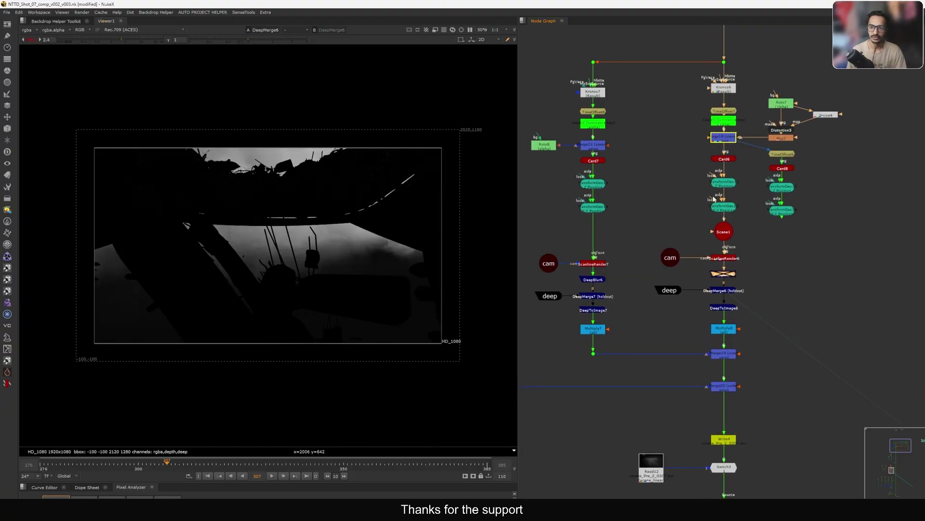
scroll(717, 210, up, 5)
double_click(738, 155)
click(599, 189)
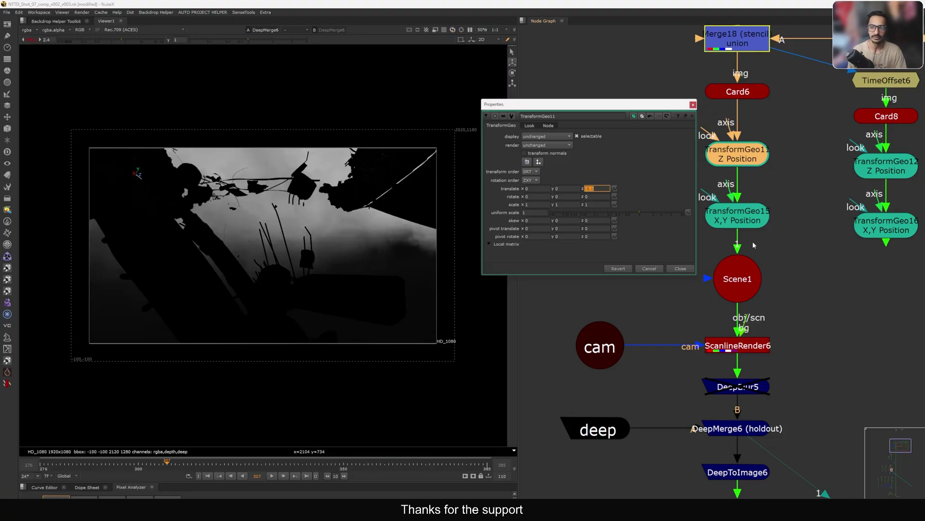
Toggle DeepBlur5 on and off to compare how it changes the smoke holdout
middle_drag(755, 245, 766, 221)
middle_drag(731, 357, 736, 346)
drag(815, 322, 700, 368)
key(d)
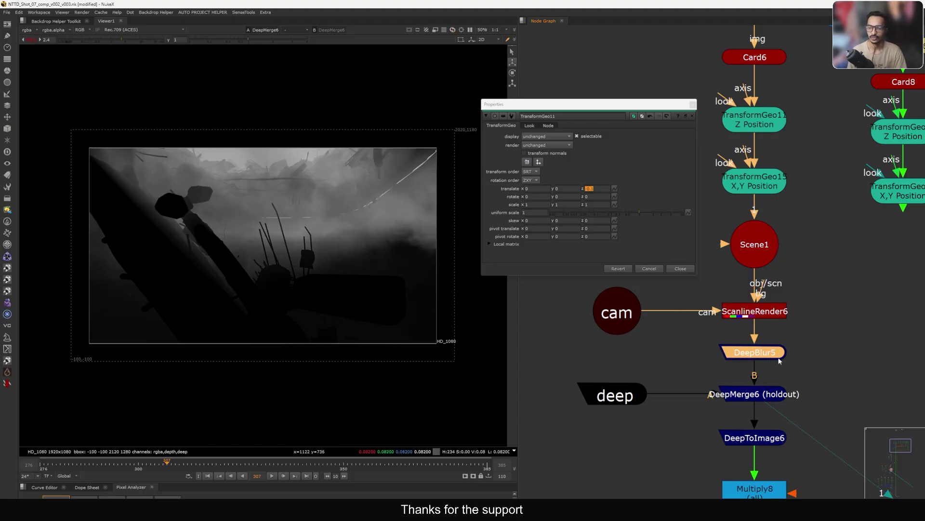
key(d)
middle_drag(780, 361, 761, 334)
Select ScanlineRender6 for inspection and set the viewer's alpha channel to rgba.alpha
click(738, 284)
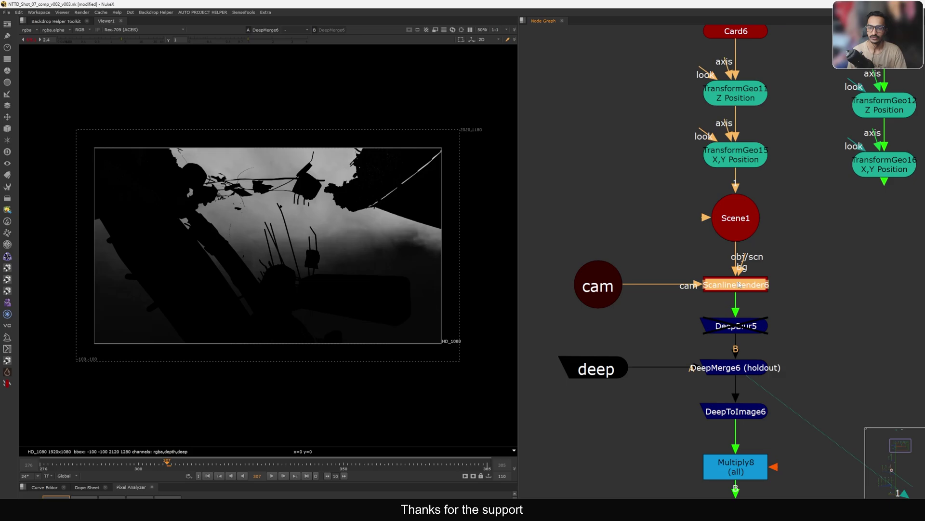
key(1)
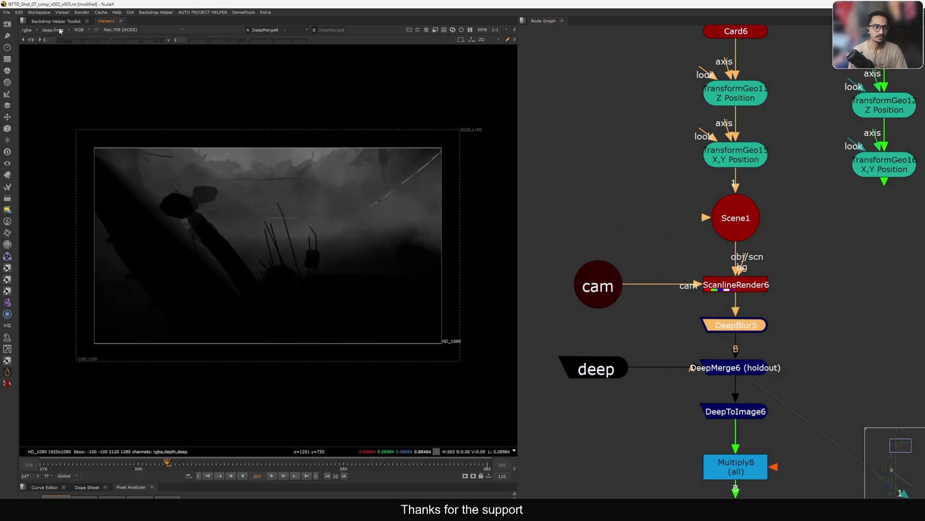
click(59, 29)
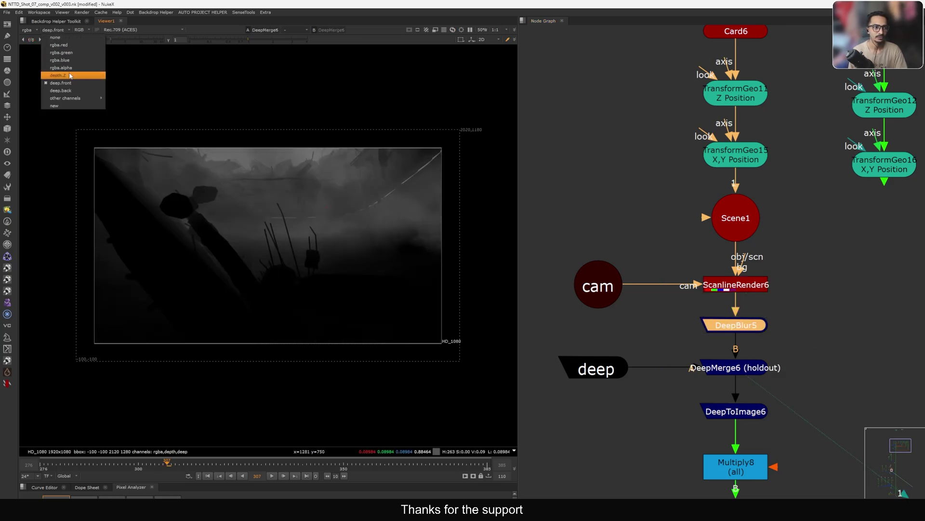
click(81, 68)
Disable and re-enable DeepBlur5 while viewing the DeepMerge6 holdout to compare the results
click(709, 324)
key(d)
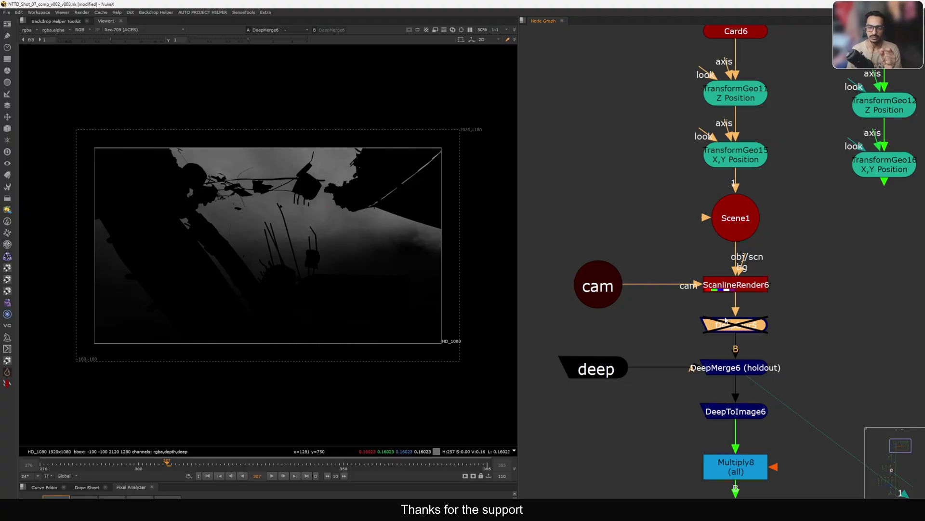
key(d)
middle_drag(726, 319, 739, 262)
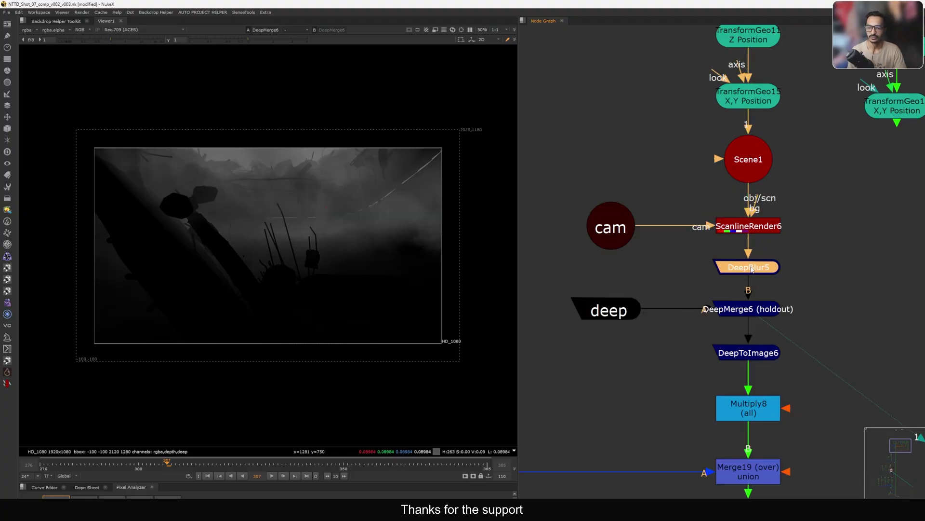
Inspect the user Blur setting of DeepBlur5 and close its properties
double_click(743, 267)
click(549, 213)
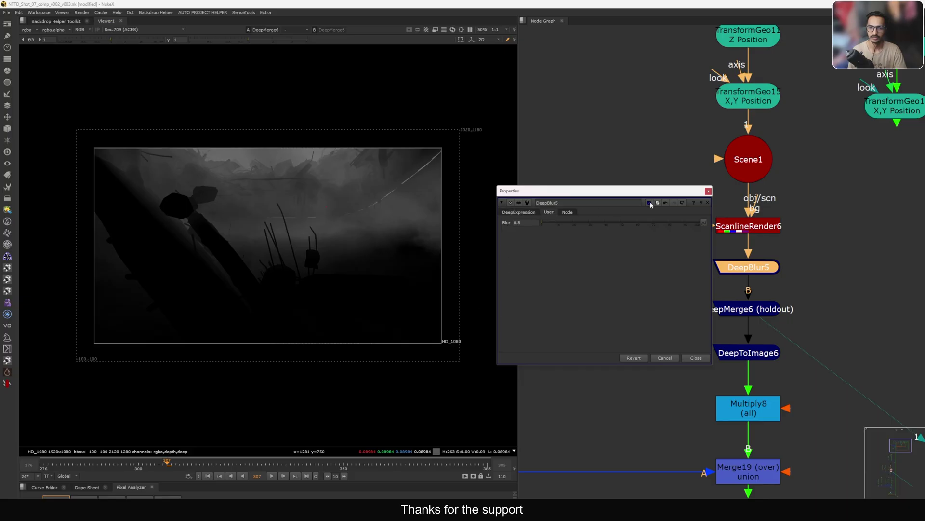
click(709, 192)
middle_drag(694, 336, 682, 272)
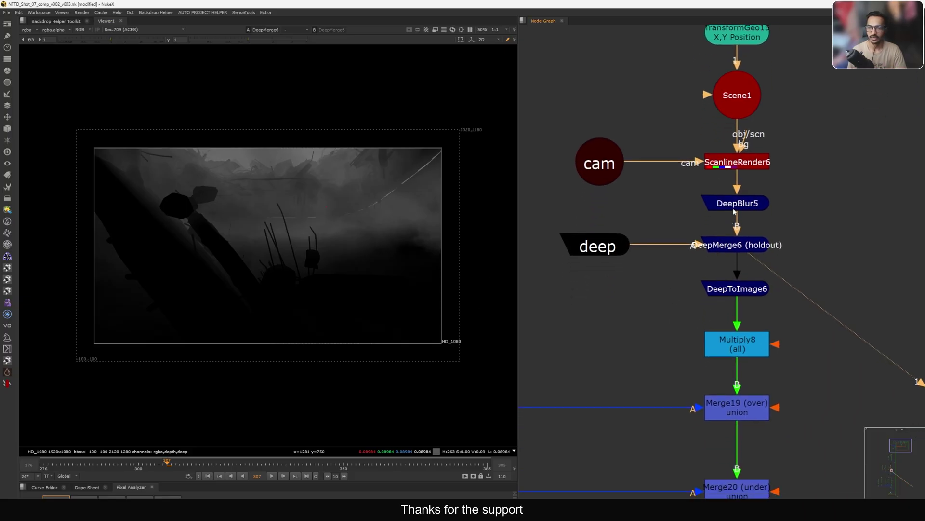
Compare the holdout with DeepBlur5 off and on, and view the DeepToImage6 output
click(734, 210)
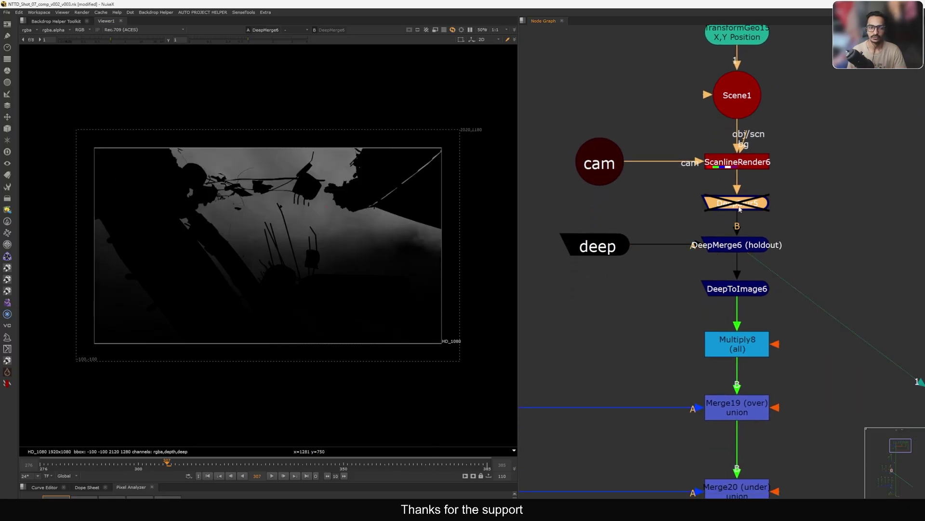
click(741, 289)
key(1)
scroll(717, 298, down, 5)
middle_drag(715, 333, 687, 269)
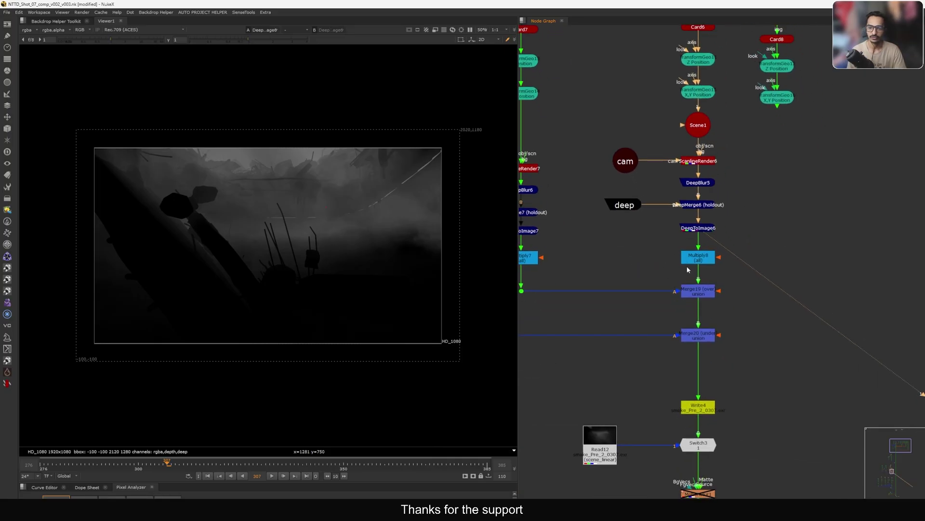
View the output of the Multiply8 node below DeepToImage6
scroll(685, 271, up, 6)
click(720, 248)
key(1)
scroll(721, 248, down, 5)
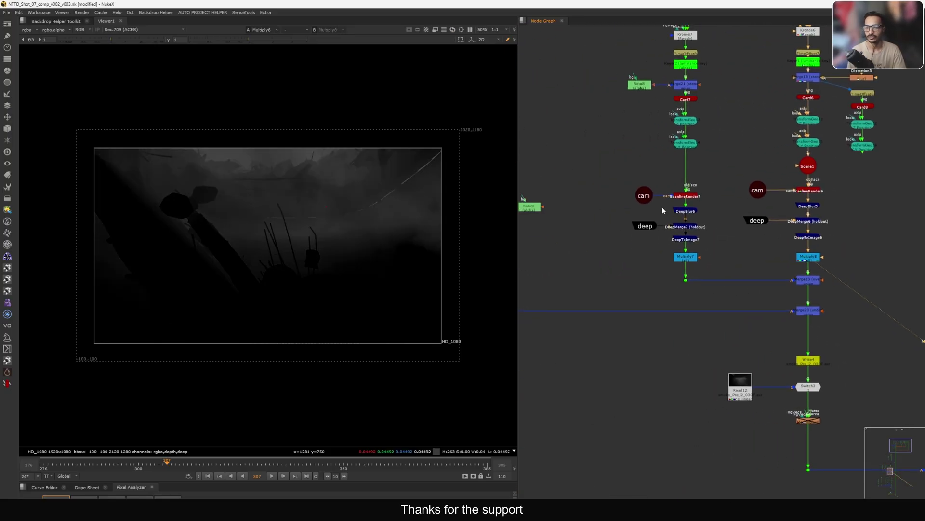
View the second smoke card branch at ScanlineRender7 and DeepToImage7, checking it at frame 347
click(678, 196)
key(1)
scroll(665, 209, up, 3)
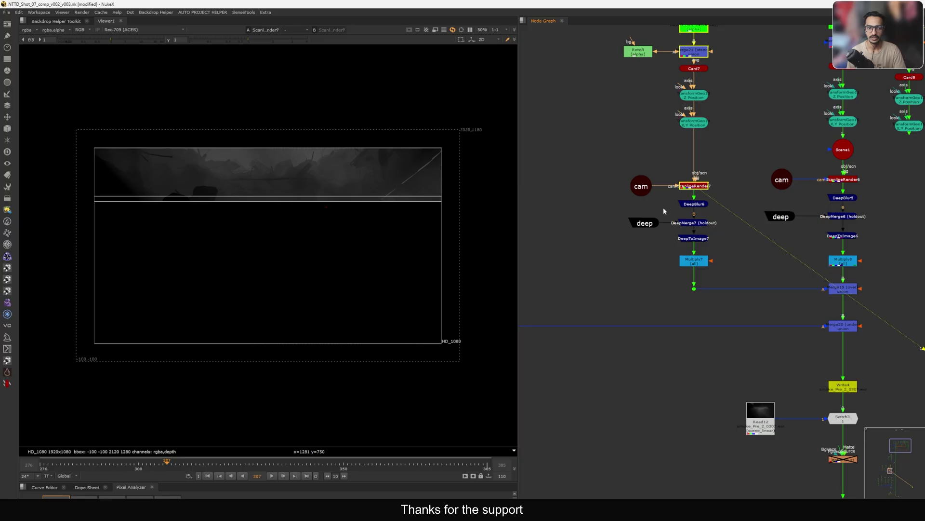
click(664, 211)
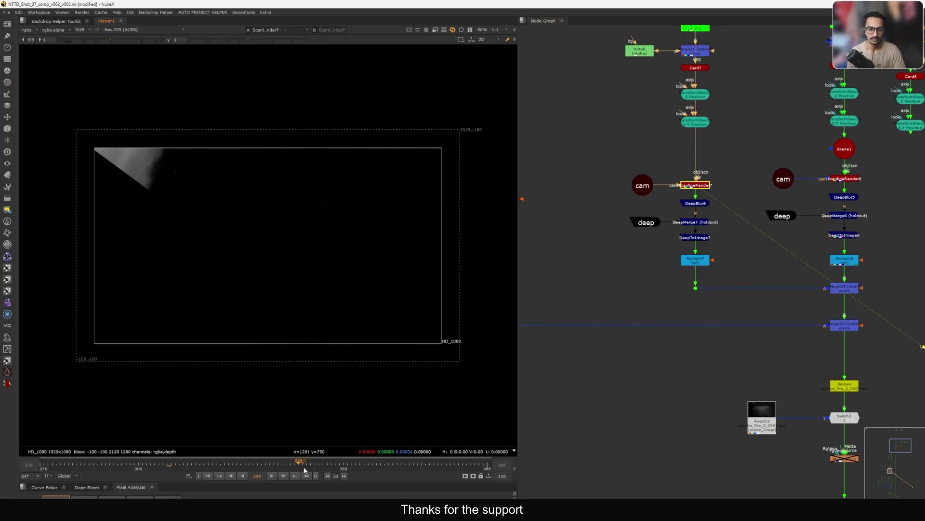
click(332, 465)
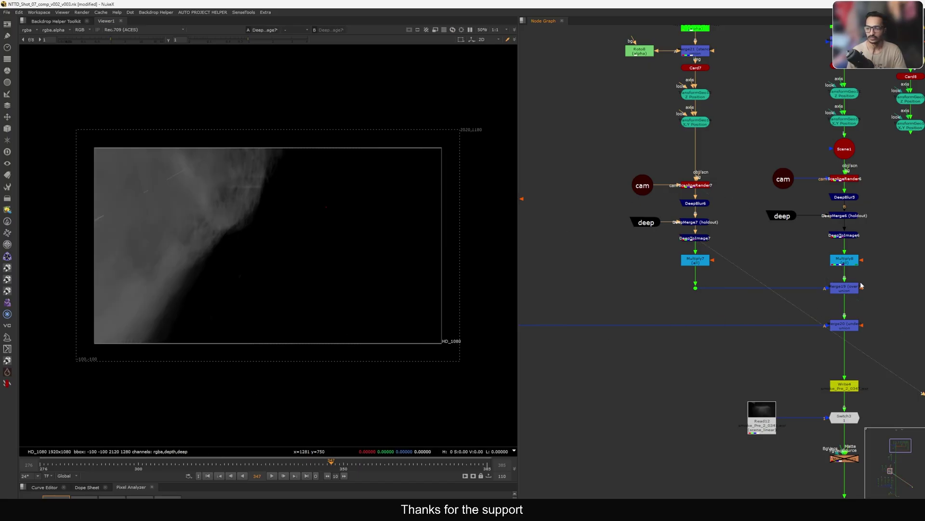
View the combined smoke branches at Merge19 and return to the first frame
drag(888, 273, 821, 307)
key(1)
middle_drag(821, 309, 758, 289)
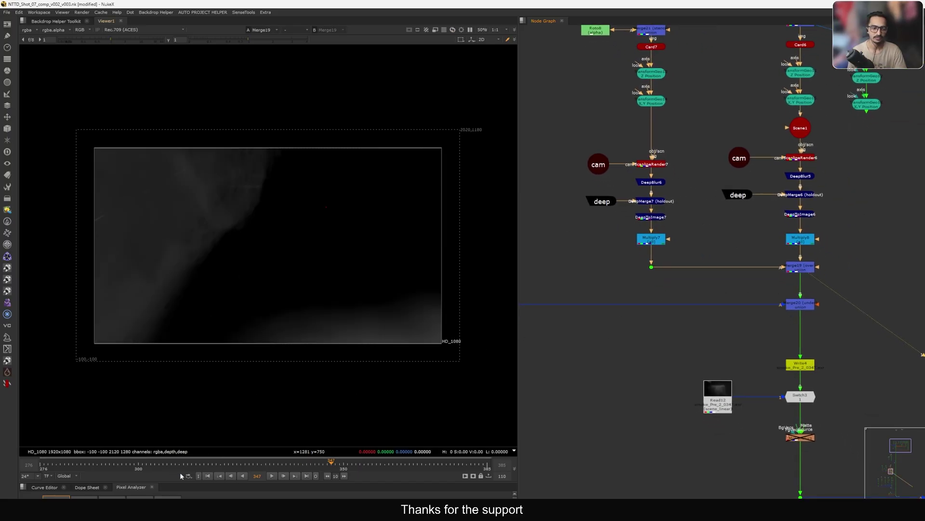
click(207, 476)
Locate the two SmokeBox branches beside the card setup and view the PxF_SmokeBox node
scroll(721, 309, down, 6)
middle_drag(678, 354, 730, 354)
middle_drag(701, 293, 709, 287)
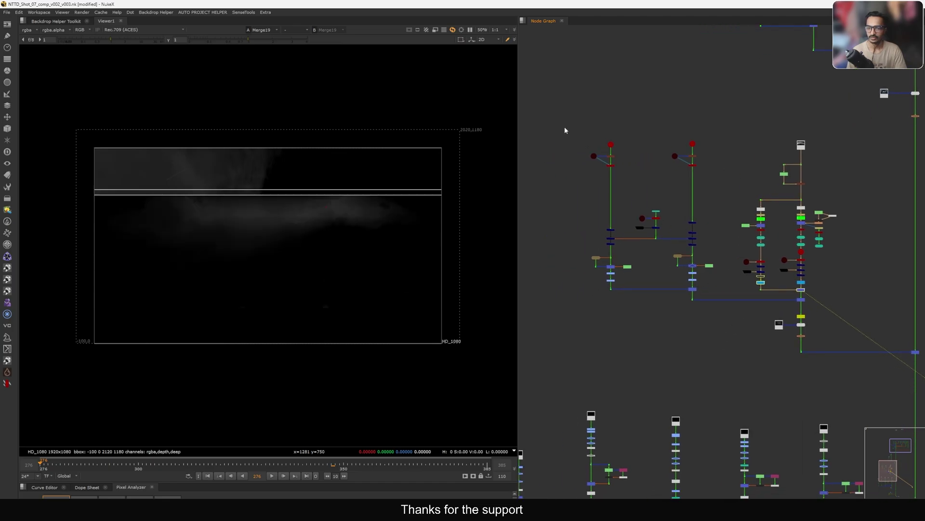
drag(541, 108, 707, 317)
scroll(707, 276, up, 8)
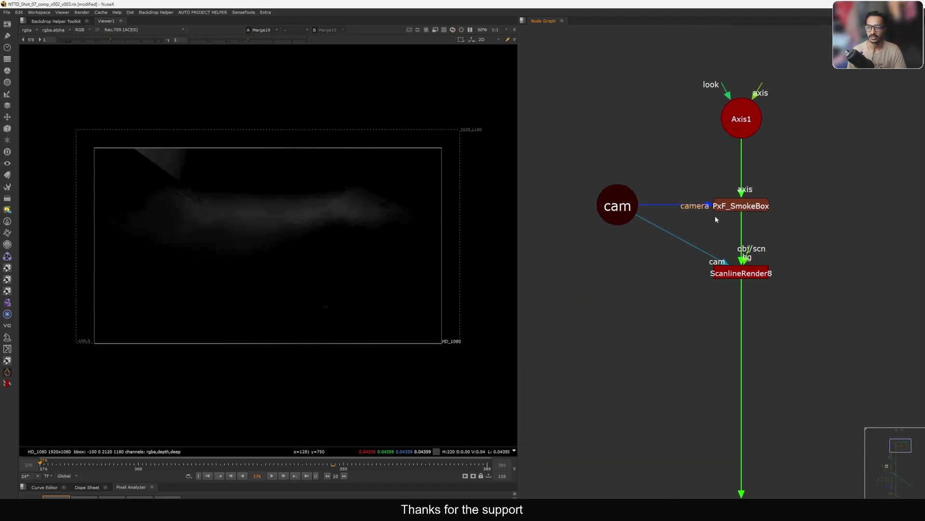
drag(715, 214, 708, 218)
drag(847, 144, 670, 221)
key(1)
View the ScanlineRender8 output in 2D to check the rendered smoke box
drag(834, 246, 672, 279)
key(1)
key(Tab)
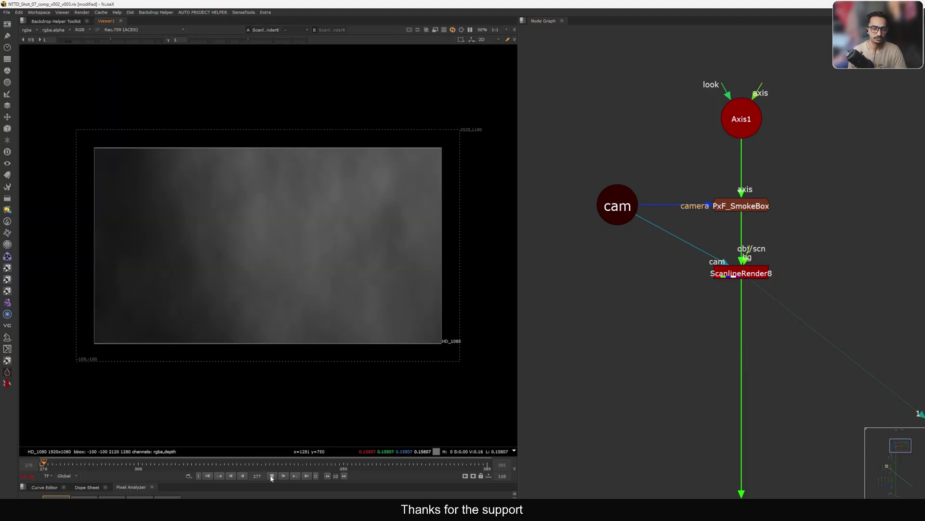
Move to a mid-shot frame and view the DeepToImage node below the DeepMerge8 holdout
click(225, 465)
scroll(723, 299, down, 7)
middle_drag(723, 299, 745, 152)
scroll(717, 131, up, 4)
drag(806, 127, 713, 171)
middle_drag(755, 124, 763, 200)
drag(799, 204, 674, 248)
key(1)
middle_drag(704, 154, 748, 193)
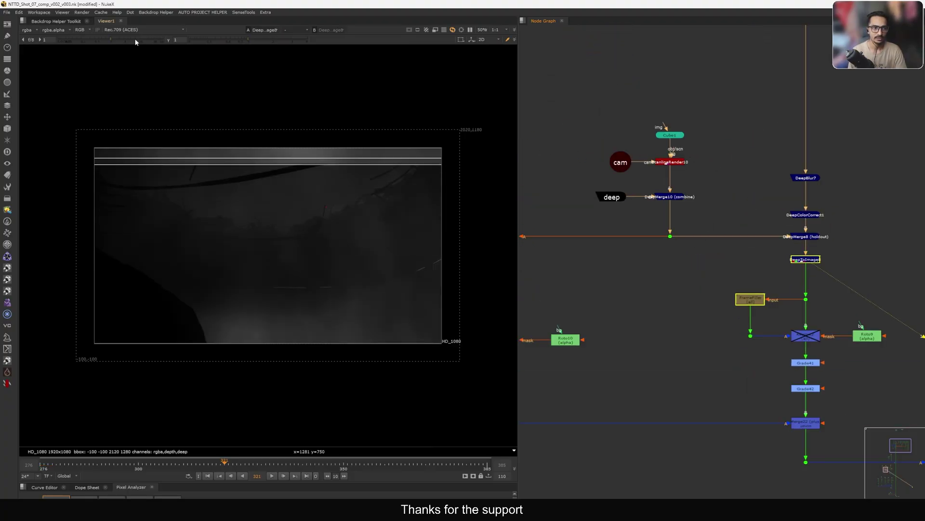
Check the held-out smoke at 7.5 gain and frame 385, reset the gain, and select the whole leftmost SmokeBox branch
click(134, 40)
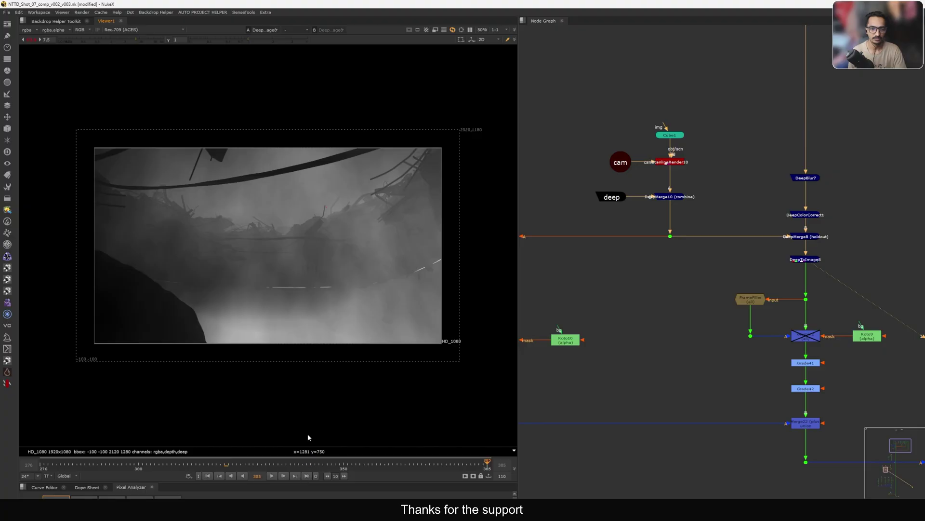
ctrl+click(101, 40)
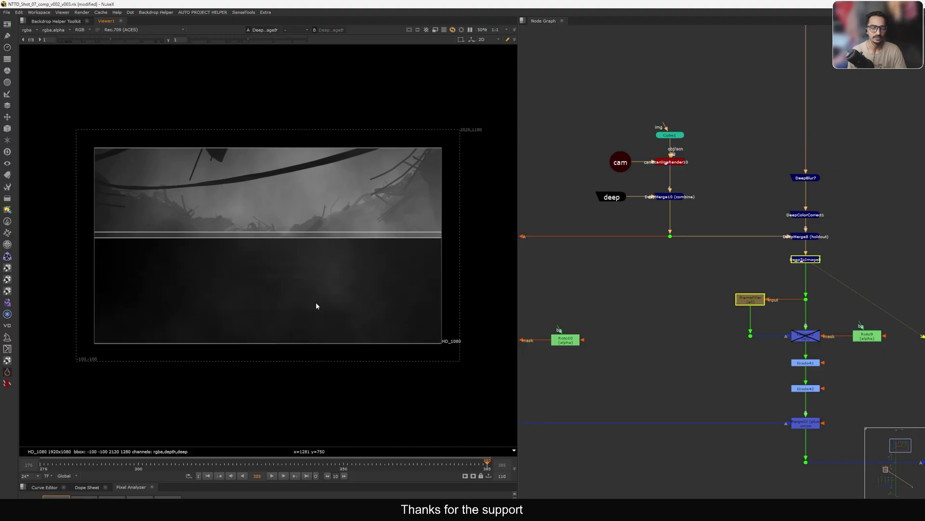
scroll(710, 247, down, 5)
drag(649, 97, 730, 268)
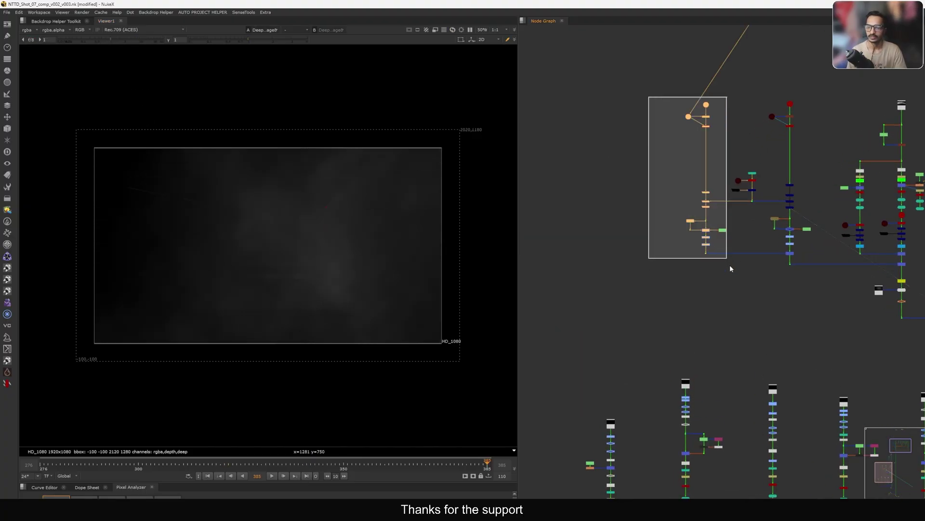
View the Read12 smoke pre-render, play it through, and return to the first frame
scroll(729, 268, up, 10)
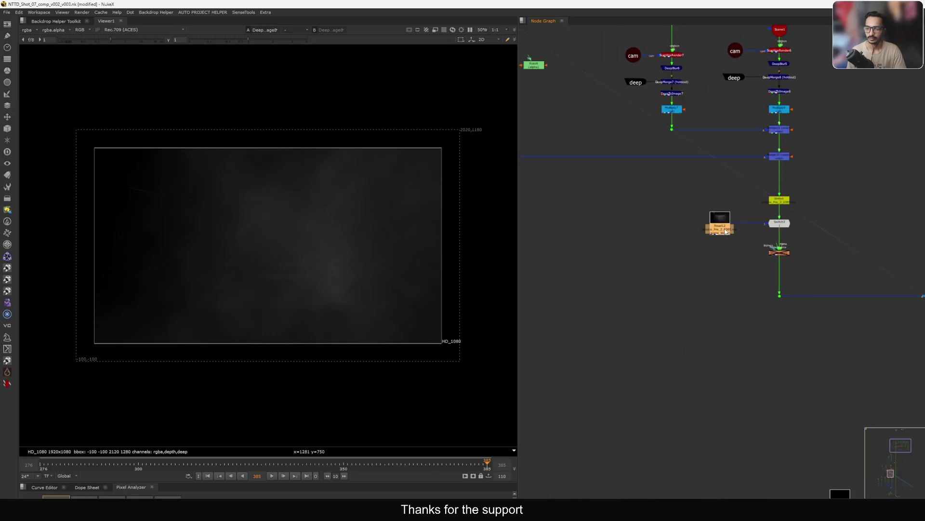
key(1)
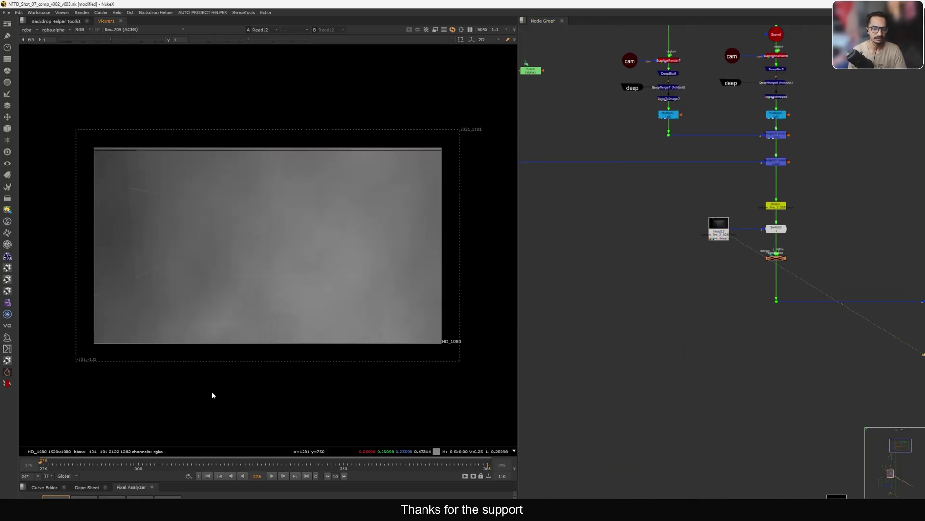
key(l)
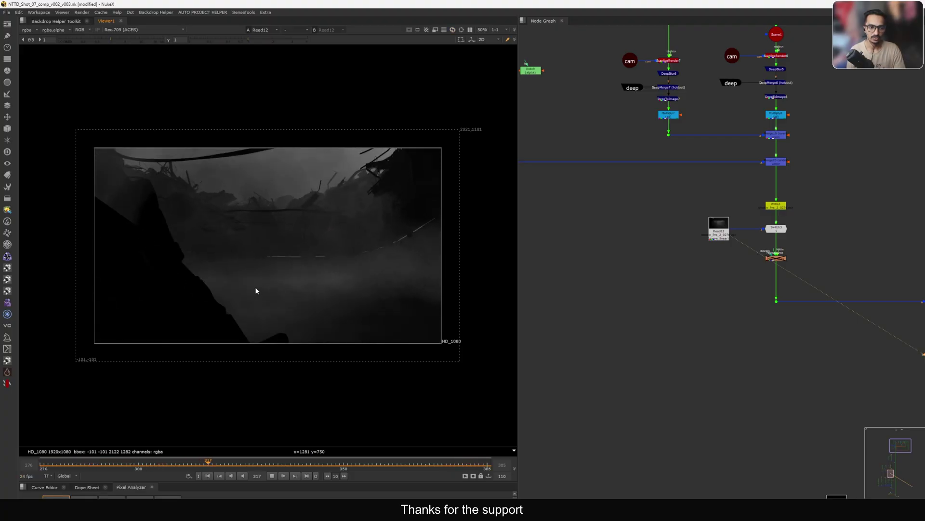
key(k)
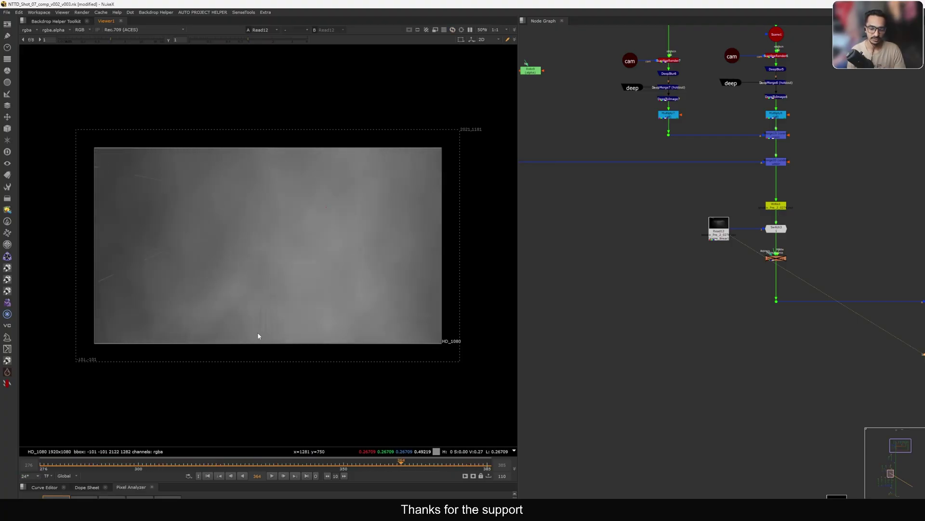
key(Home)
View the Read7 falling debris footage at the head of the rightmost debris branch
scroll(664, 263, down, 5)
middle_drag(684, 388, 670, 212)
middle_drag(710, 414, 716, 306)
middle_drag(735, 134, 731, 205)
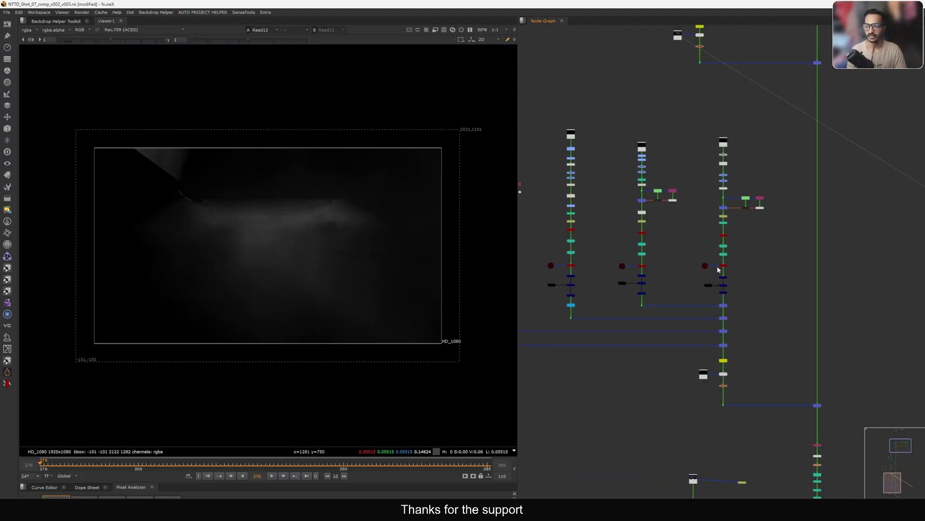
scroll(726, 231, up, 2)
scroll(735, 176, up, 6)
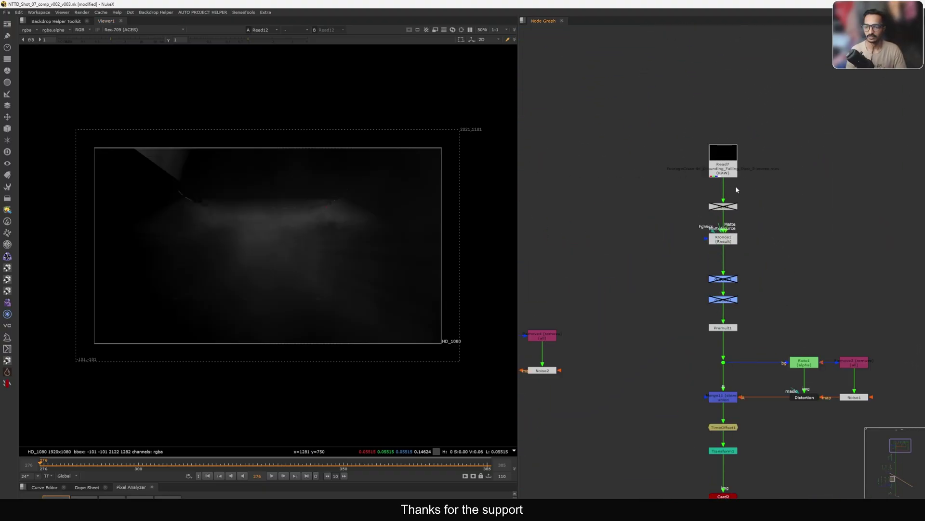
click(719, 193)
key(1)
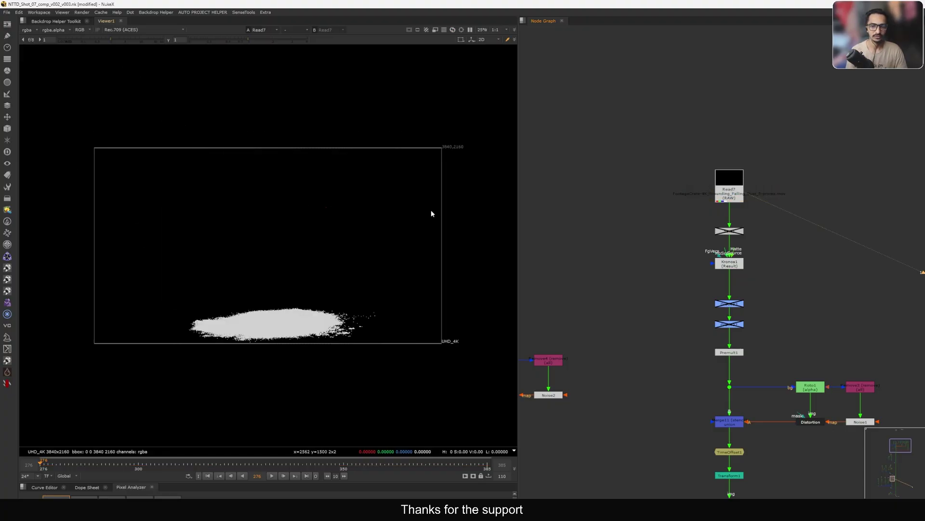
View the Premult1 output in the Read7 branch, followed by the TimeOffset1 output
drag(769, 337, 665, 369)
key(1)
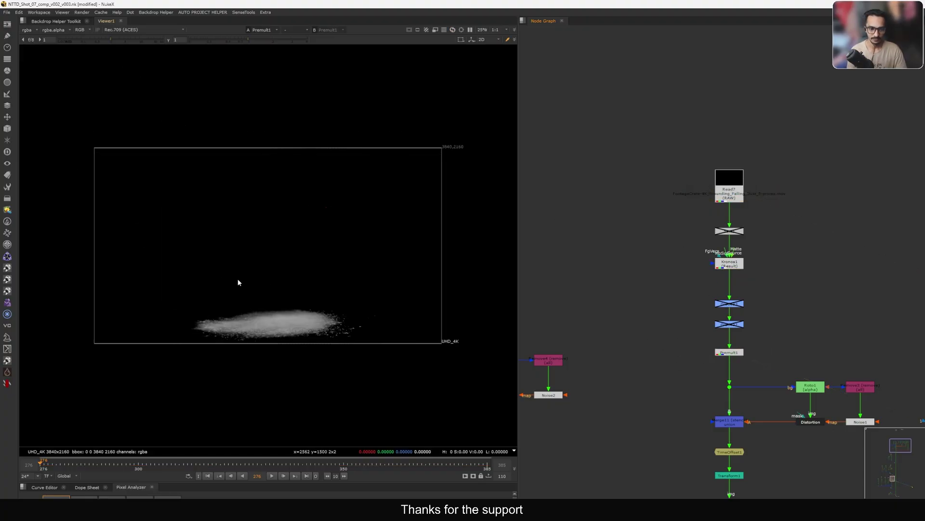
middle_drag(778, 419, 771, 241)
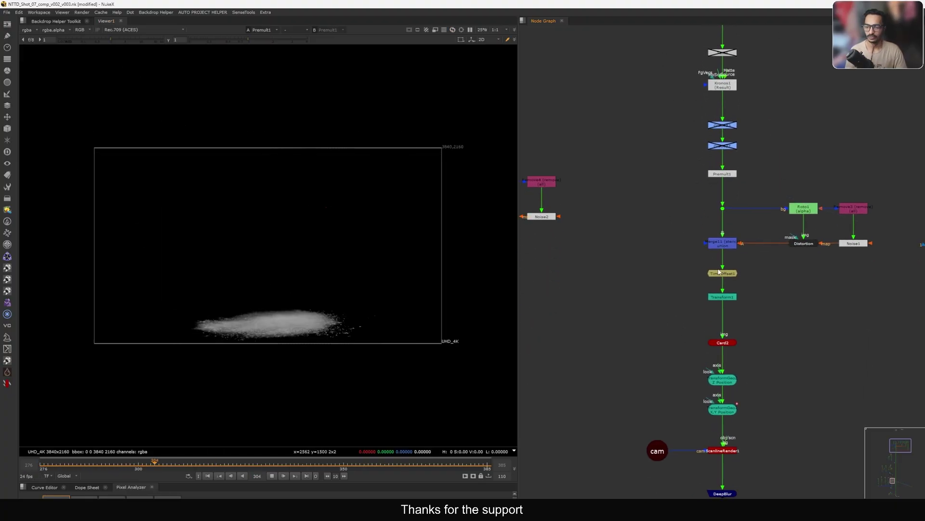
drag(770, 253, 671, 287)
key(1)
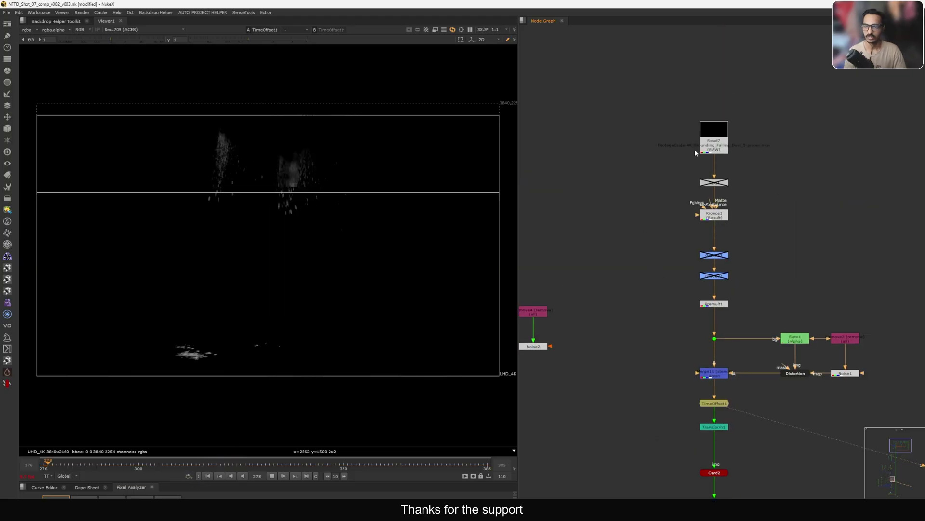
Check the Read7 footage name and scrub the TimeOffset1 output to frame 323
scroll(697, 146, up, 4)
middle_drag(698, 177, 703, 187)
drag(577, 133, 720, 168)
scroll(626, 227, down, 4)
middle_drag(621, 229, 705, 167)
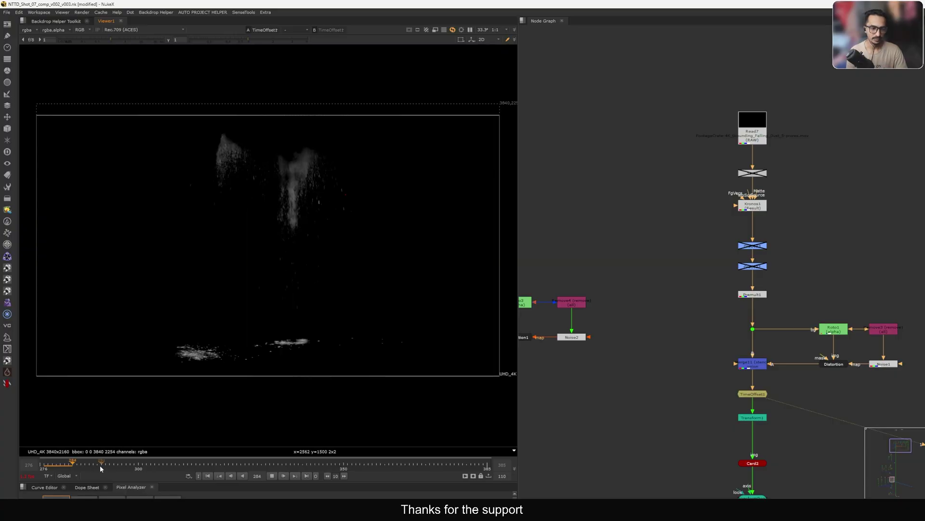
drag(147, 461, 234, 468)
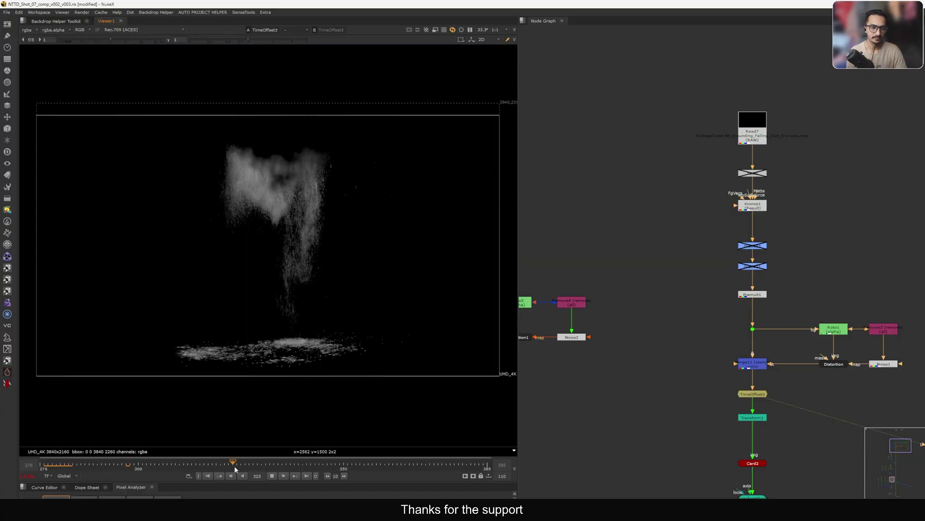
Disable the Merge11 stencil to compare the debris without it, and enable it again
middle_drag(711, 360, 666, 280)
click(708, 284)
key(d)
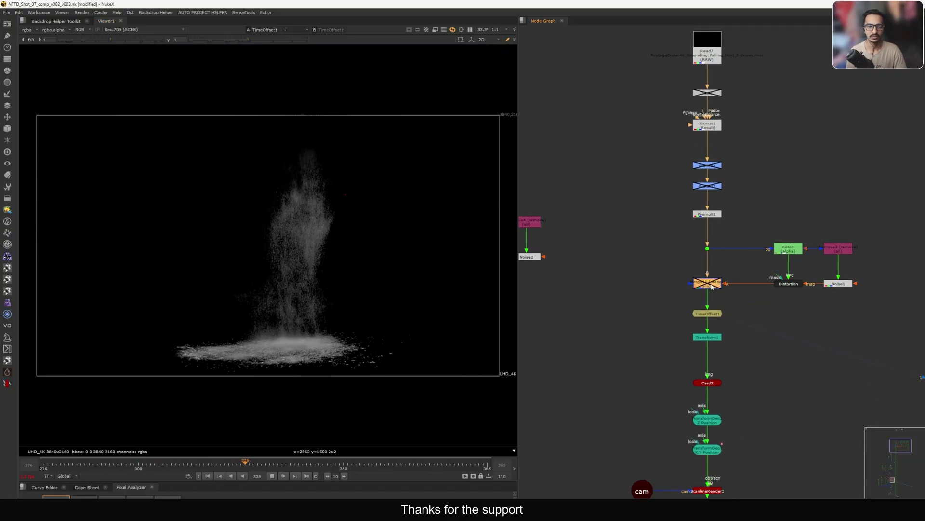
key(d)
View the Card2 node that carries the debris footage
middle_drag(690, 345, 730, 279)
scroll(744, 317, up, 2)
click(745, 299)
key(1)
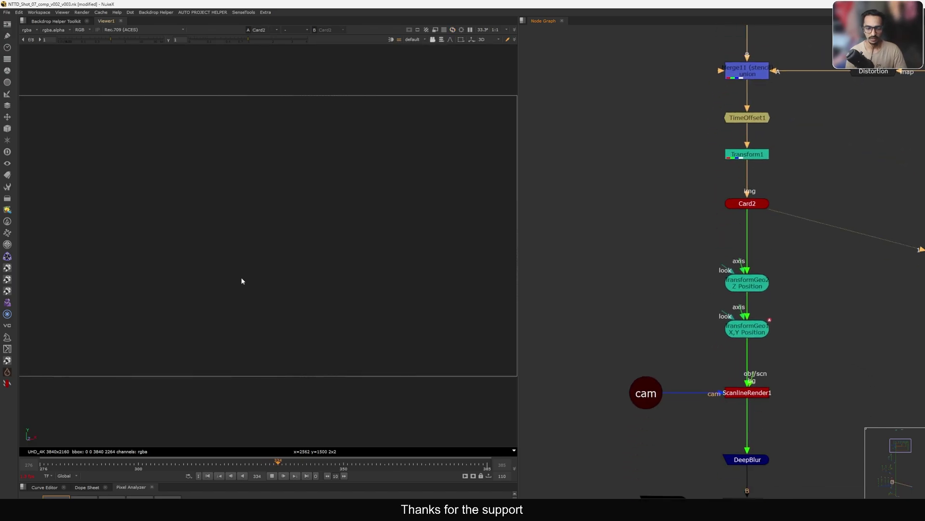
View the ScanlineRender1 output and play it briefly from the first frame
drag(825, 180, 695, 364)
middle_drag(696, 364, 741, 270)
drag(828, 274, 722, 331)
key(1)
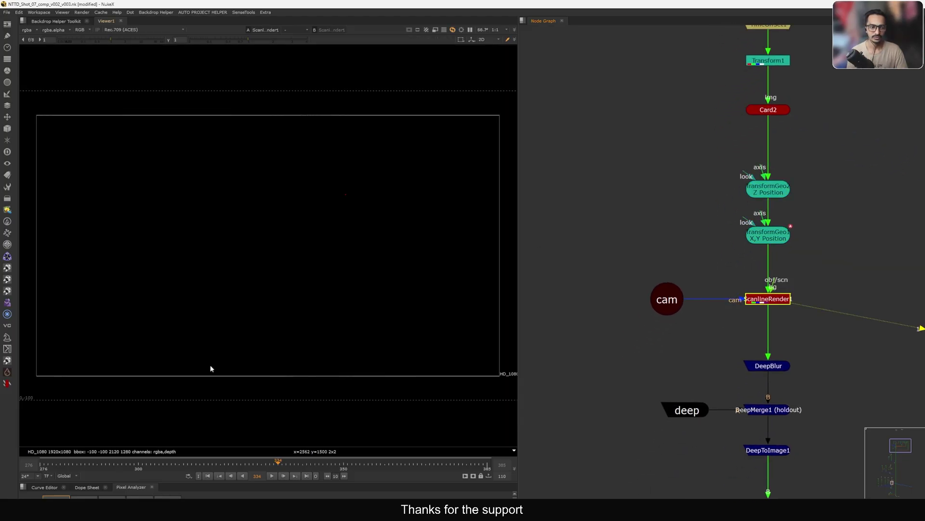
click(208, 476)
key(l)
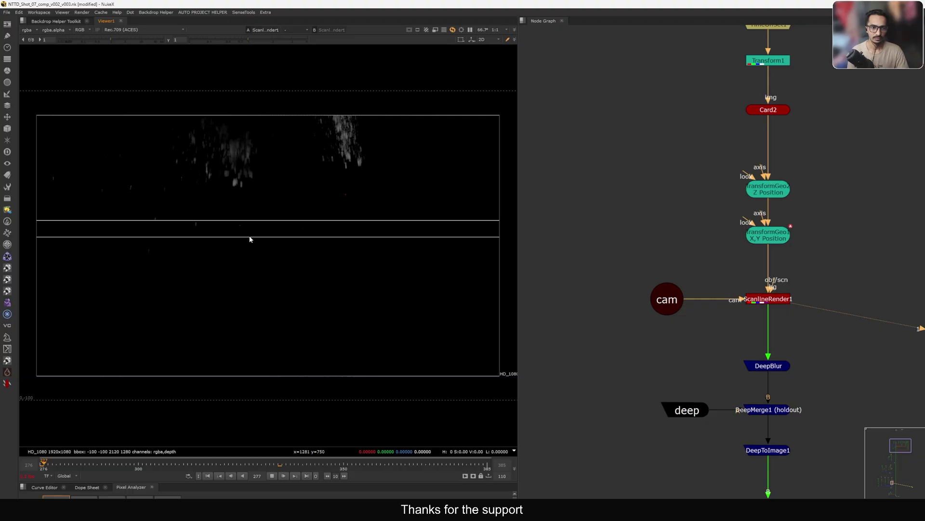
key(k)
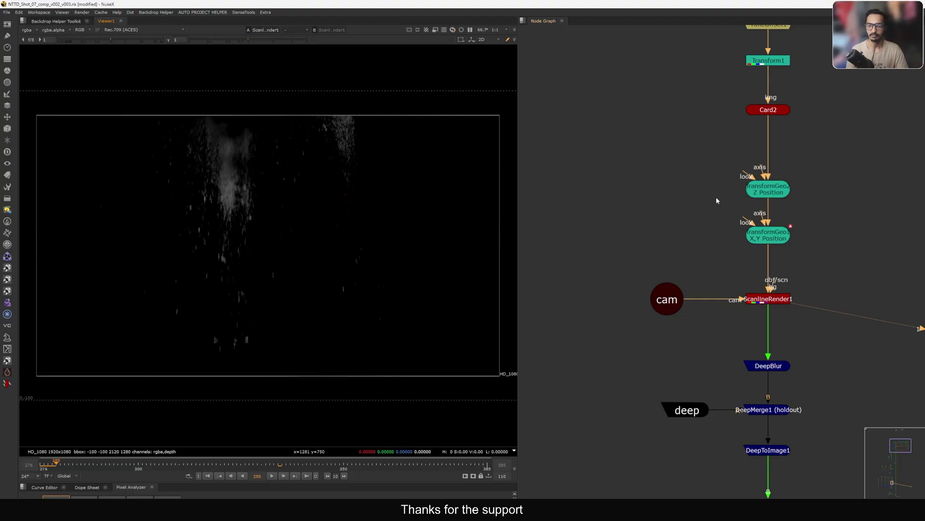
View the tunnel pre-render beside the main branch and raise the viewer gain to 3.6 during playback
scroll(717, 201, down, 10)
middle_drag(683, 337, 696, 206)
scroll(773, 188, up, 7)
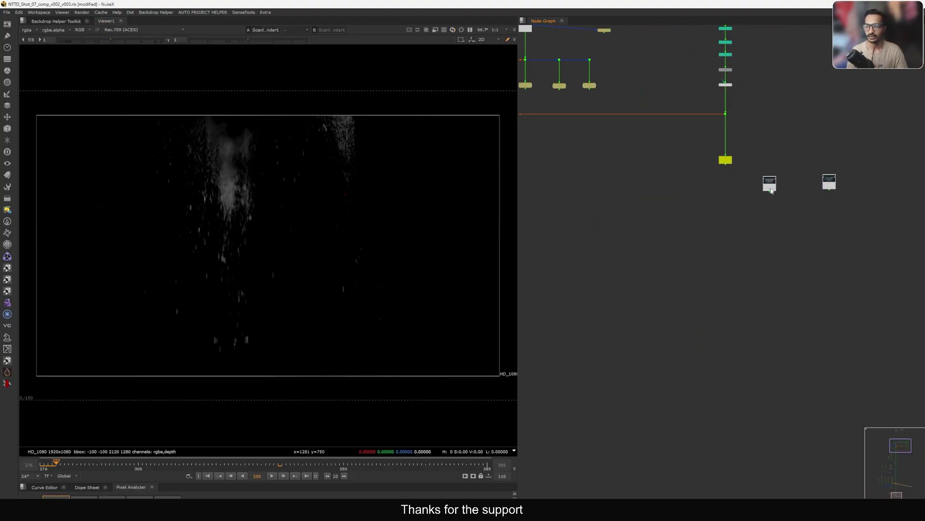
middle_drag(772, 151, 726, 326)
scroll(772, 204, down, 9)
scroll(757, 151, up, 2)
scroll(716, 145, up, 4)
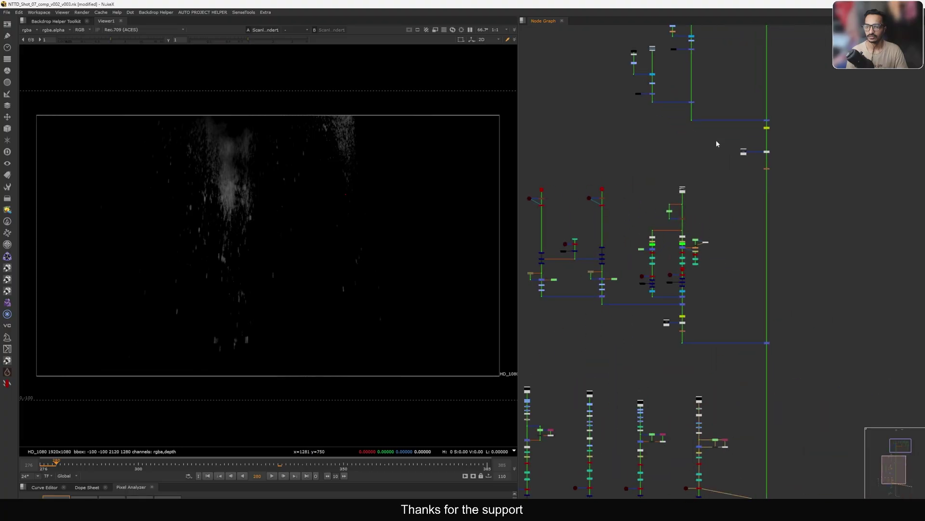
click(744, 152)
key(1)
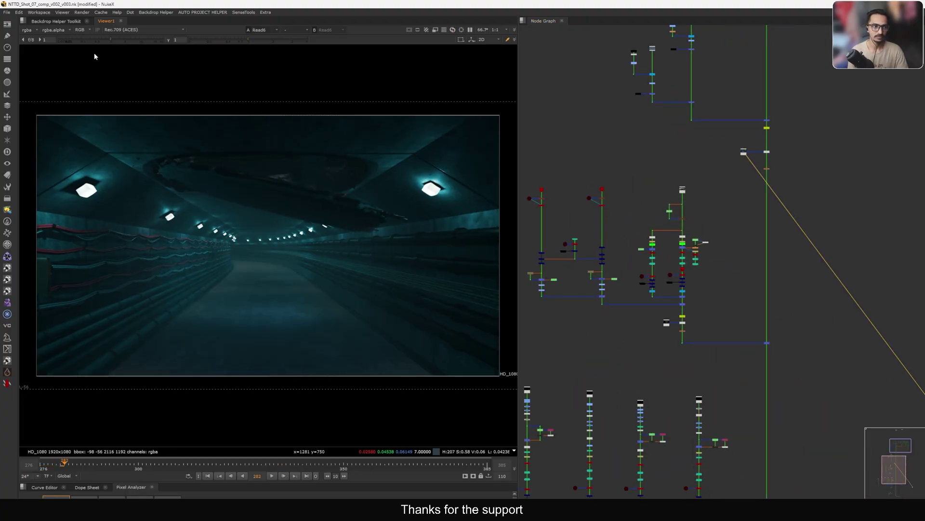
click(126, 40)
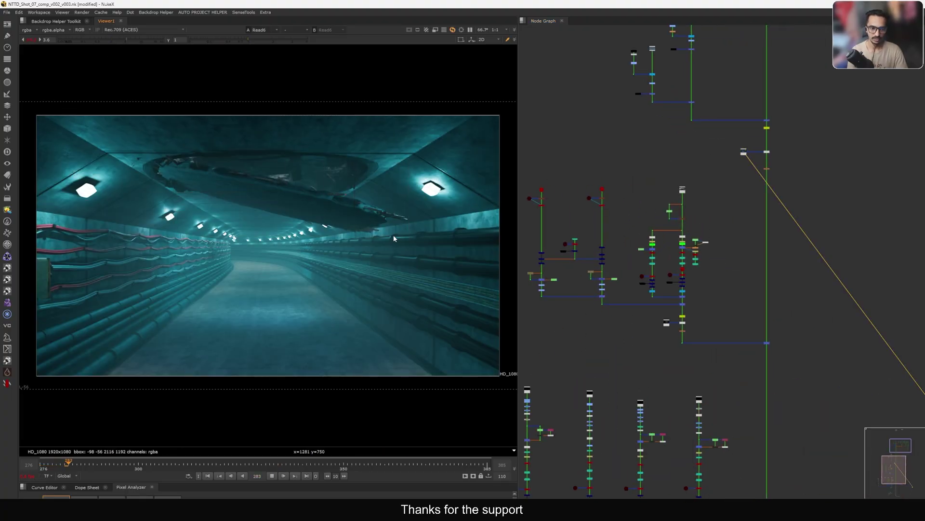
key(k)
View the Read102 debris pre-render, reset the viewer gain, play it through, and return to the first frame
middle_drag(687, 448, 706, 189)
scroll(719, 308, up, 5)
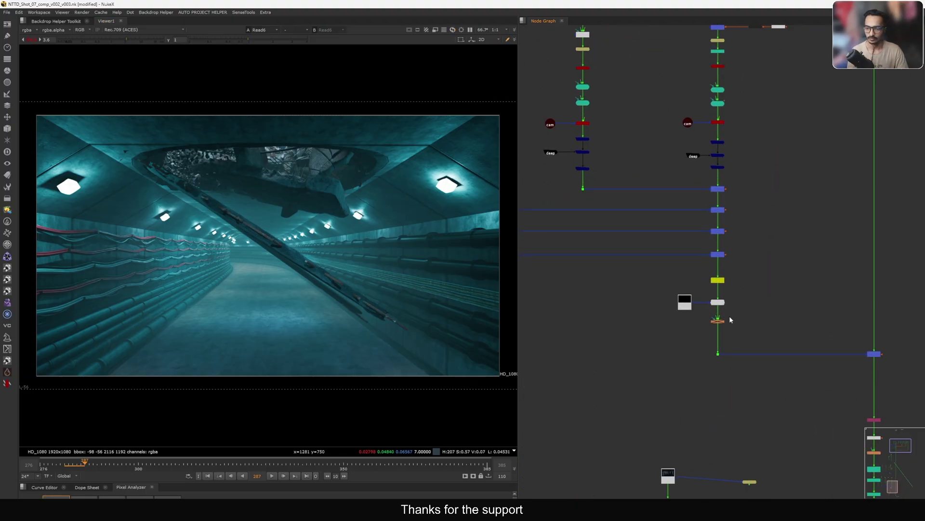
drag(730, 355, 725, 353)
key(1)
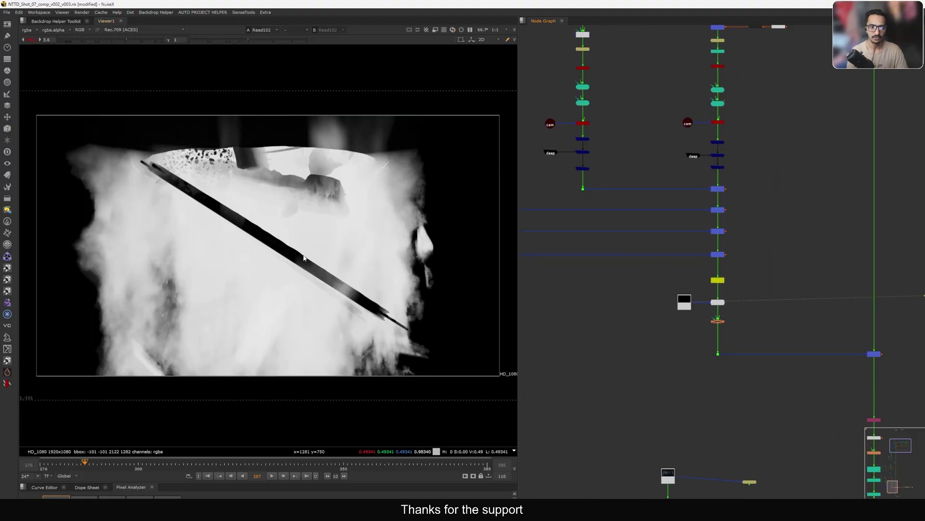
ctrl+click(103, 40)
key(l)
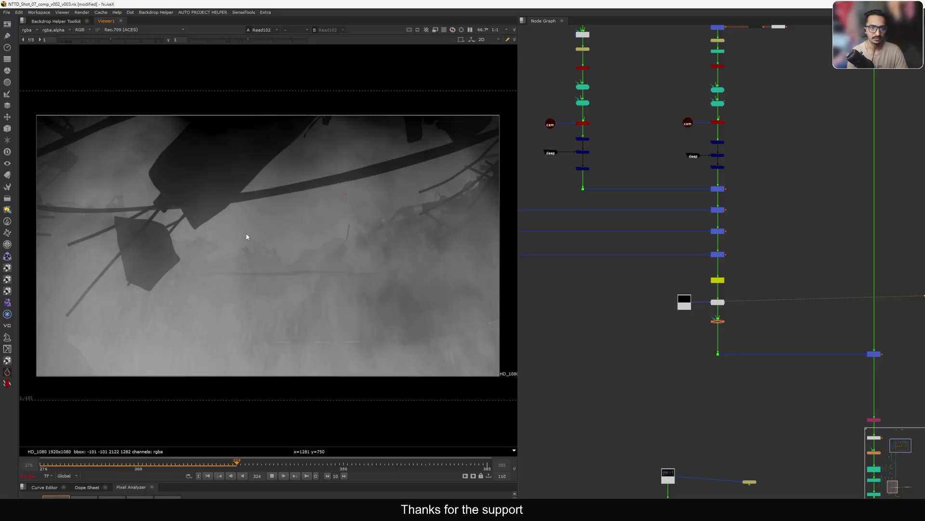
click(207, 476)
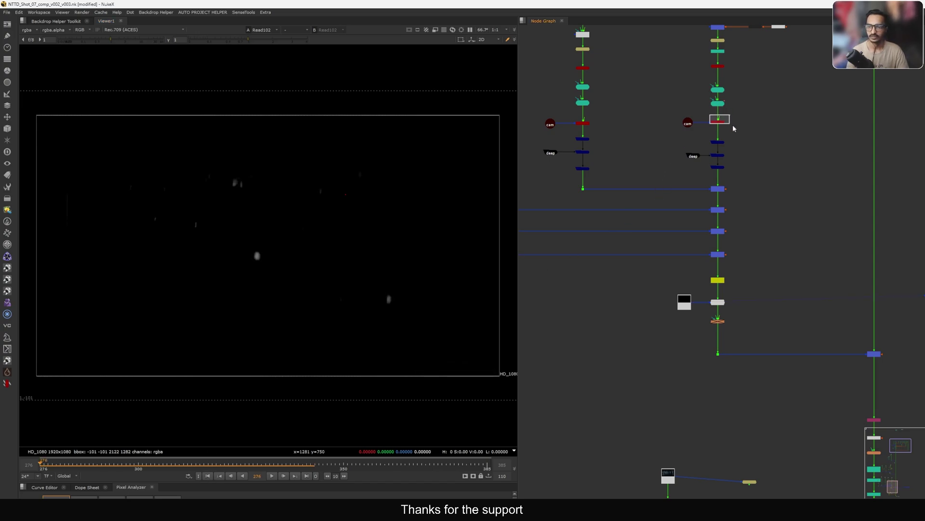
Check the debris branch's scanline render and view the TimeOffset2 output in the Read11 branch
key(1)
scroll(694, 164, down, 5)
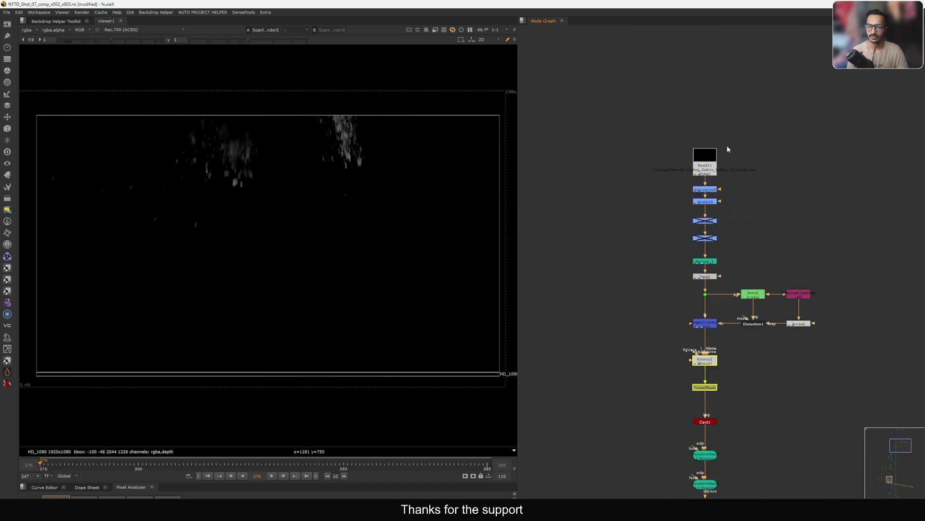
click(708, 161)
key(1)
scroll(765, 256, up, 1)
click(687, 301)
middle_drag(712, 404, 718, 390)
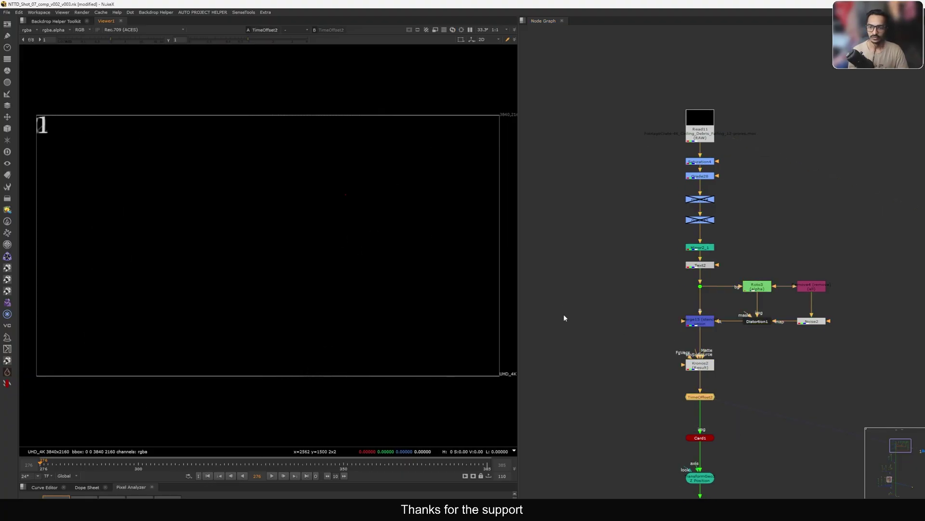
Shift the disabled Grade34 and Grade35 nodes slightly down the branch and view the Read11 ceiling debris footage
drag(735, 192, 678, 224)
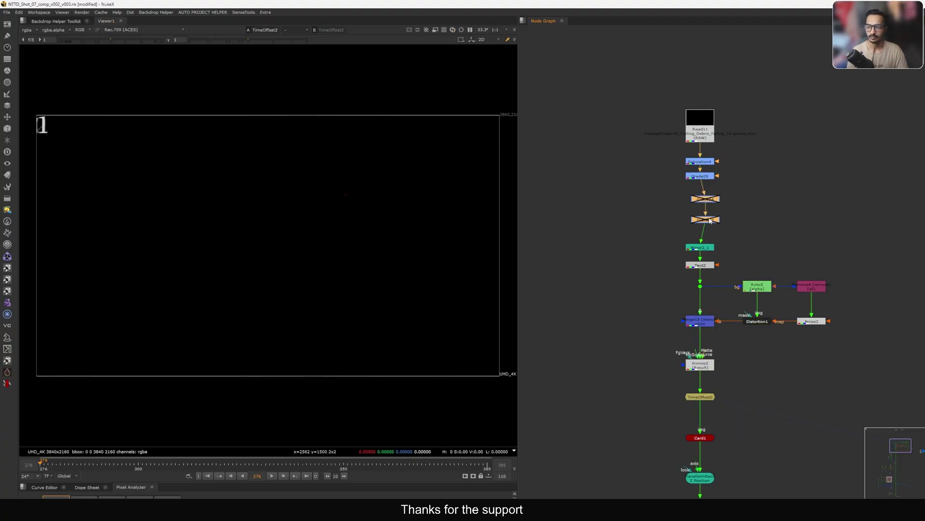
click(705, 131)
key(1)
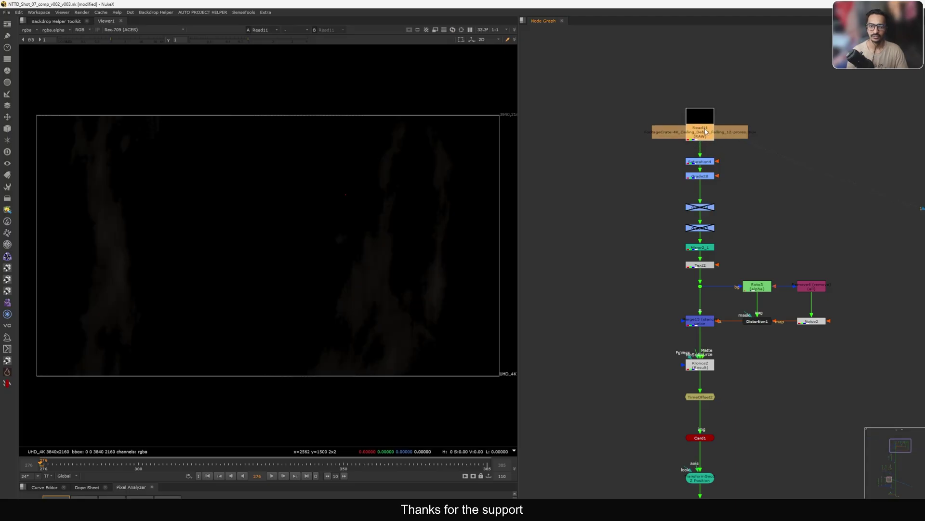
Inspect the properties of the nodes below Read11, including Grade28, and close them
double_click(707, 133)
click(662, 233)
scroll(702, 165, up, 5)
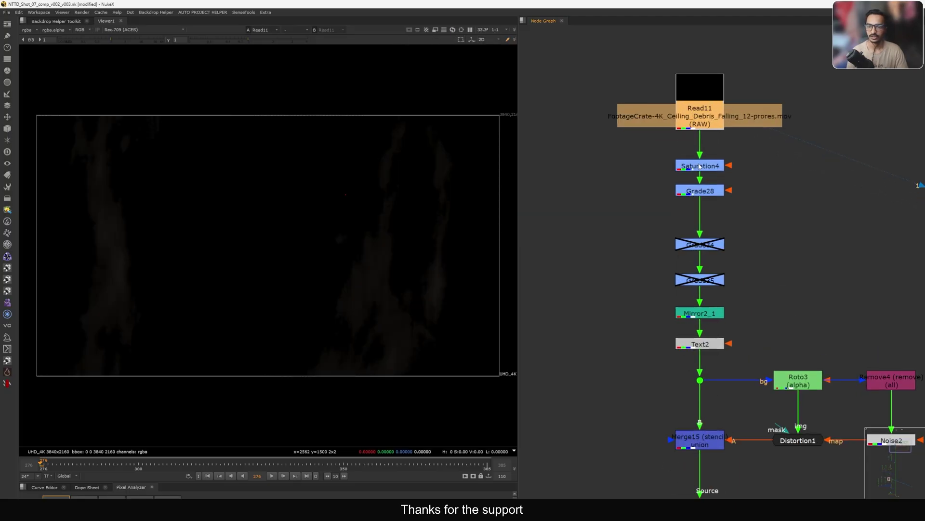
double_click(695, 176)
click(638, 218)
double_click(682, 222)
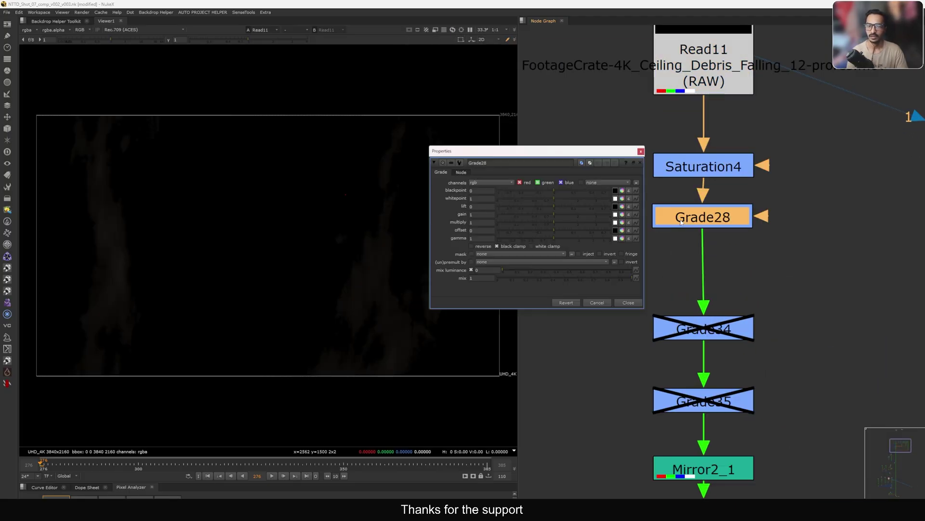
click(632, 303)
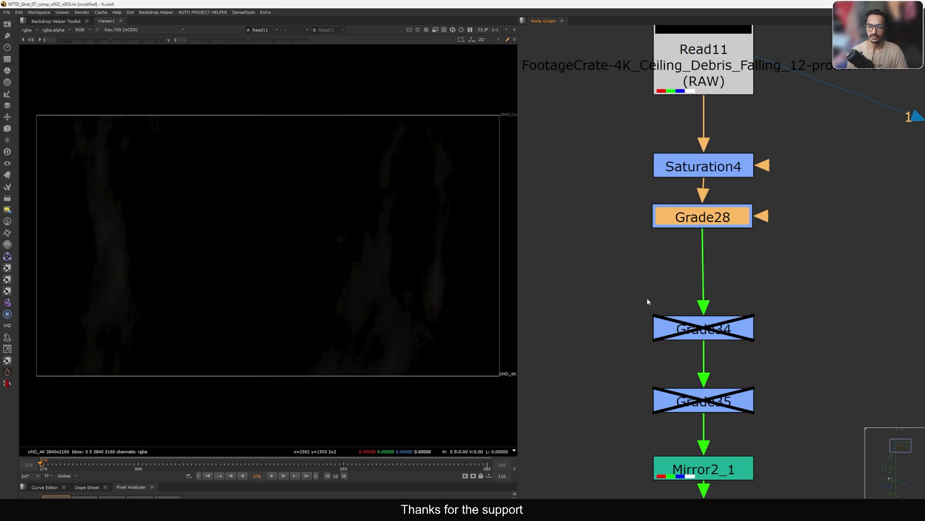
View the TimeOffset2 output and advance a few frames to check the retimed debris
scroll(646, 298, down, 8)
middle_drag(642, 444, 665, 328)
scroll(682, 312, up, 4)
drag(740, 271, 646, 305)
key(1)
middle_drag(646, 304, 688, 287)
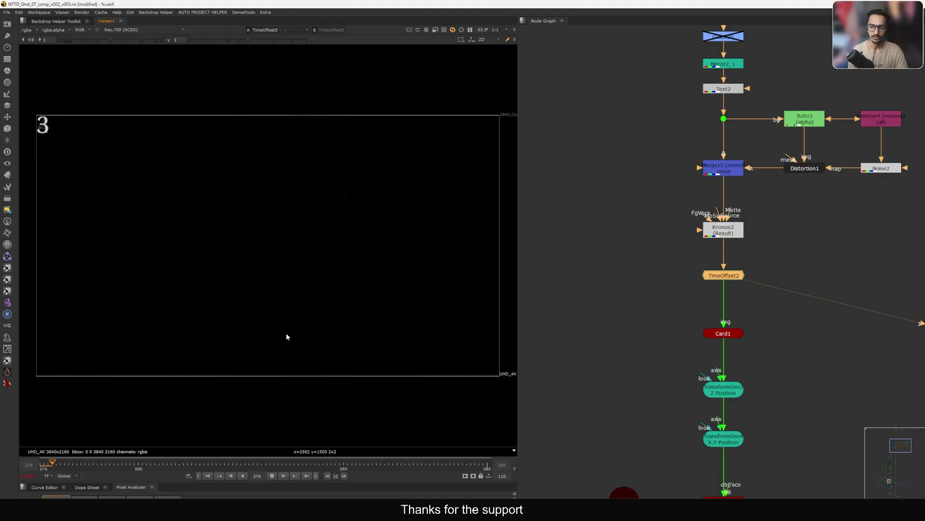
key(Right)
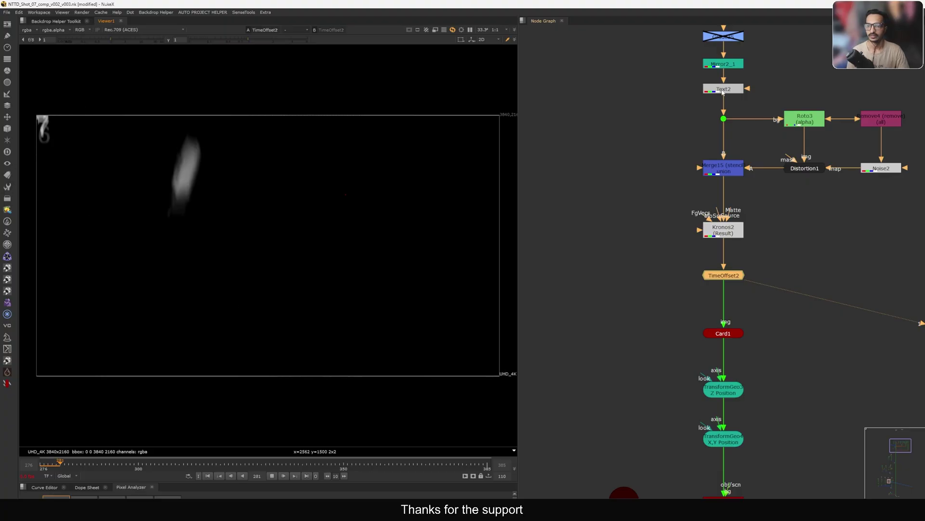
Disable the Text2 node and scrub to frame 309
click(724, 90)
key(d)
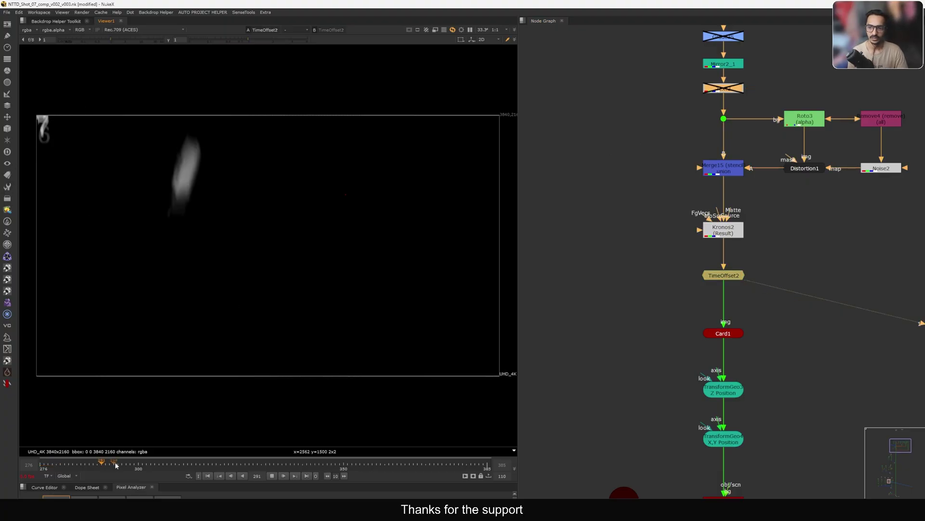
drag(153, 472, 175, 468)
View the Read11 branch's held-out output at the dot below its DeepToImage node and advance the frame
scroll(689, 299, down, 3)
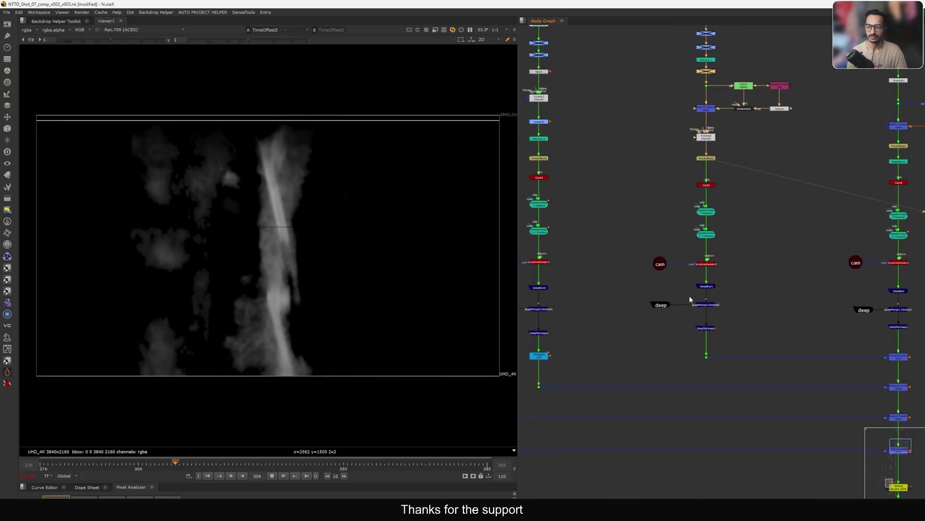
drag(730, 349, 684, 381)
key(1)
middle_drag(690, 348, 696, 345)
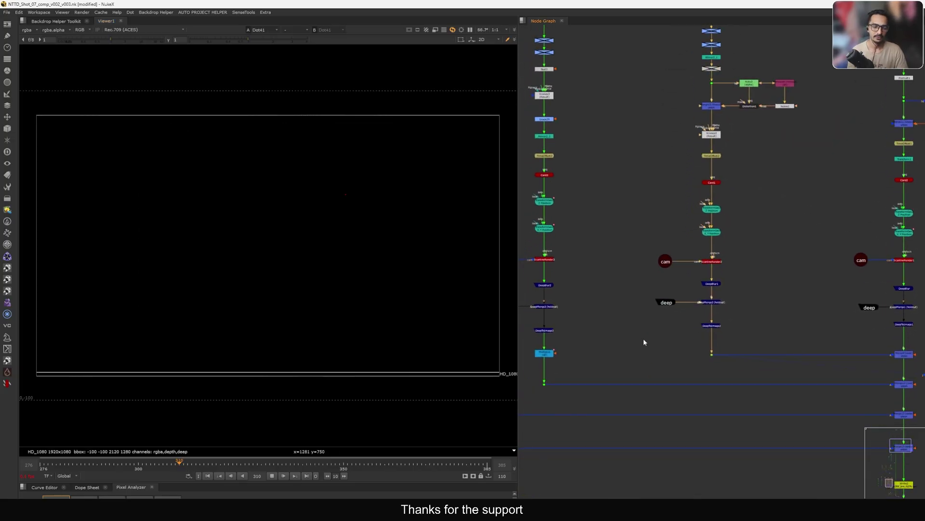
key(Right)
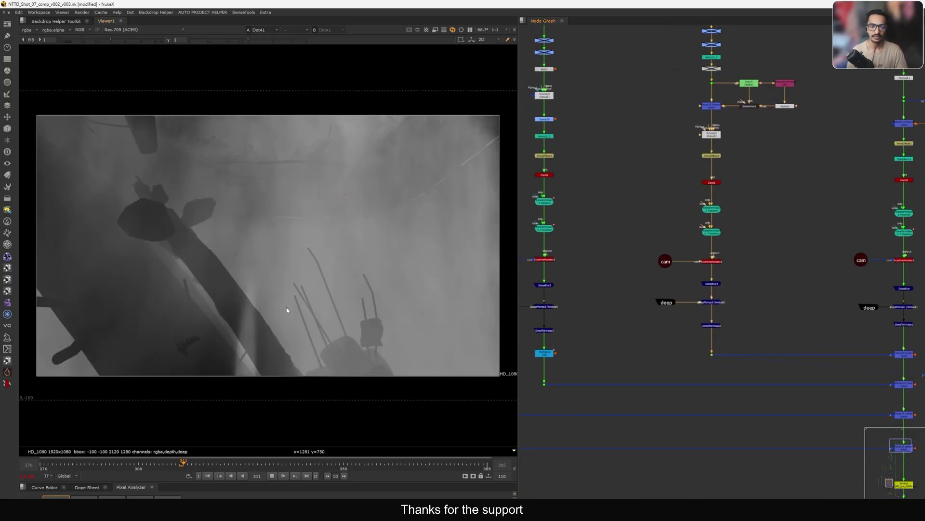
View the held-out output at the end of the neighbouring debris branch
middle_drag(650, 291, 834, 262)
drag(751, 339, 707, 368)
key(1)
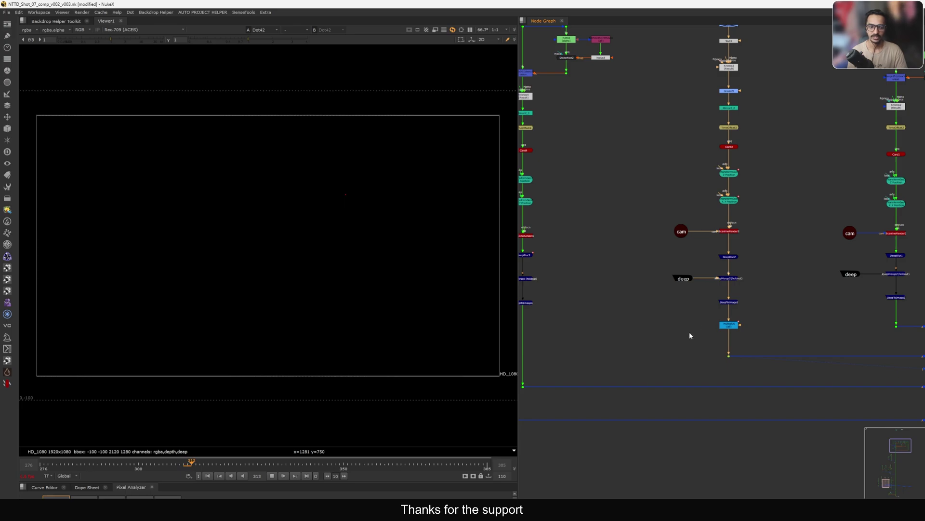
View the held-out outputs at the dots ending the other smoke branches, following the DeepToImage nodes, while the frames play
scroll(636, 333, down, 6)
middle_drag(631, 337, 716, 316)
scroll(716, 315, up, 5)
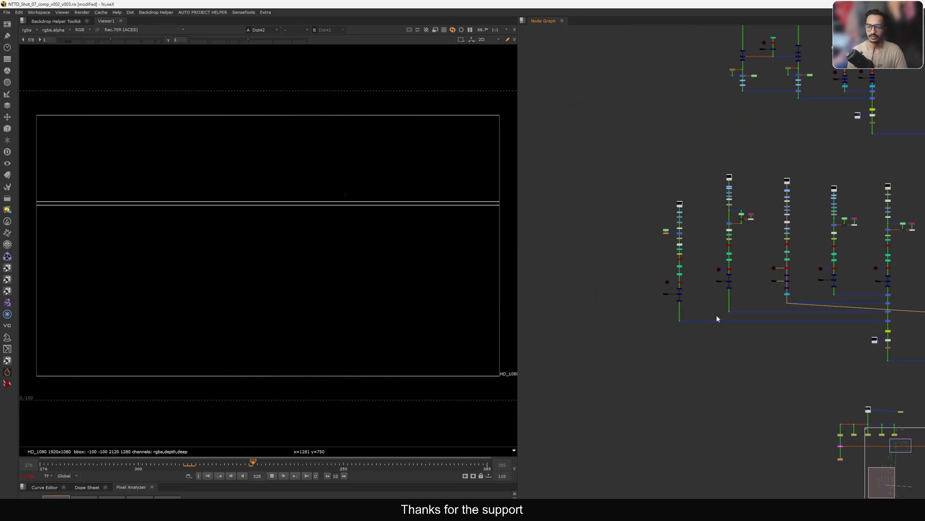
key(f)
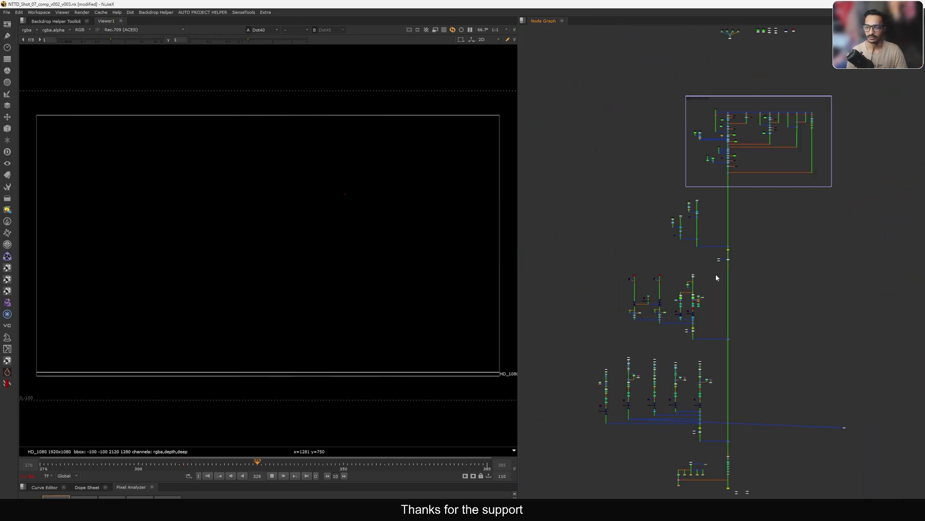
middle_drag(632, 403, 702, 300)
scroll(693, 299, up, 9)
drag(826, 274, 642, 424)
middle_drag(722, 478, 706, 339)
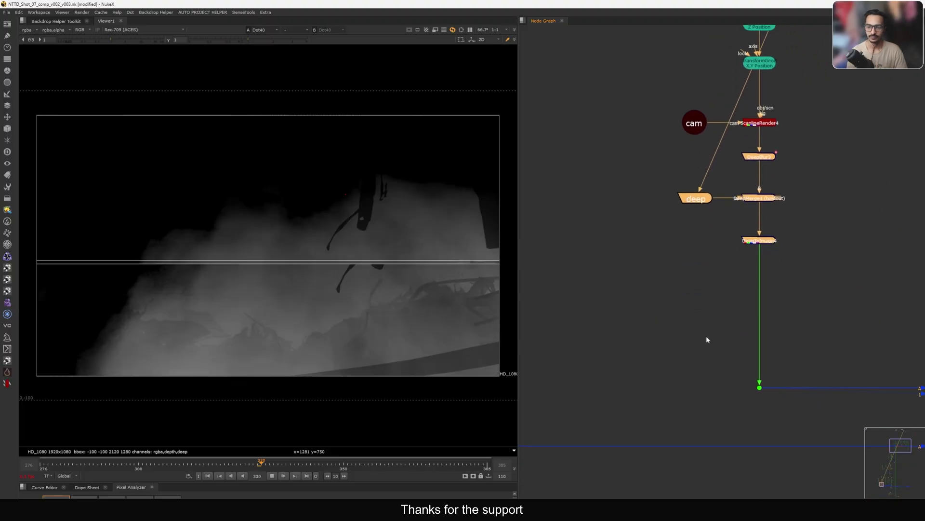
scroll(707, 335, down, 6)
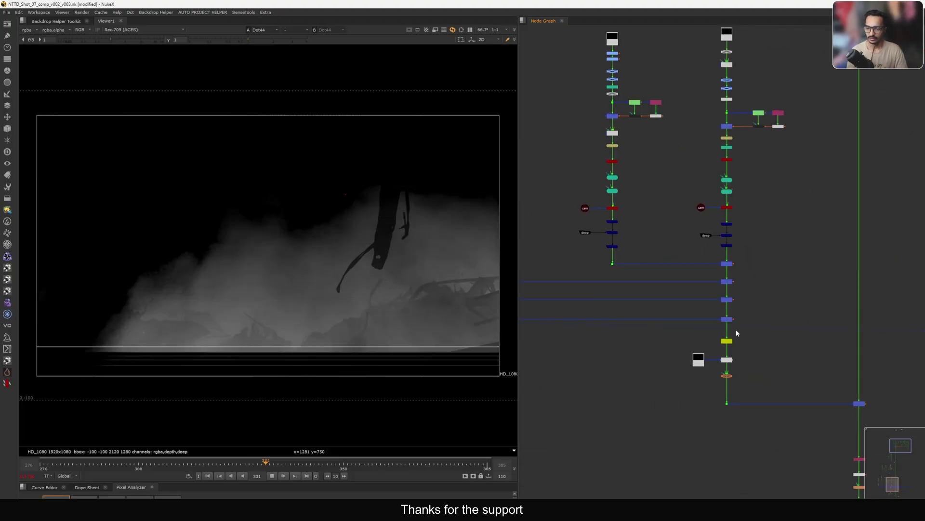
View the first Merge node's output in the chain that combines the smoke branches
scroll(736, 332, up, 3)
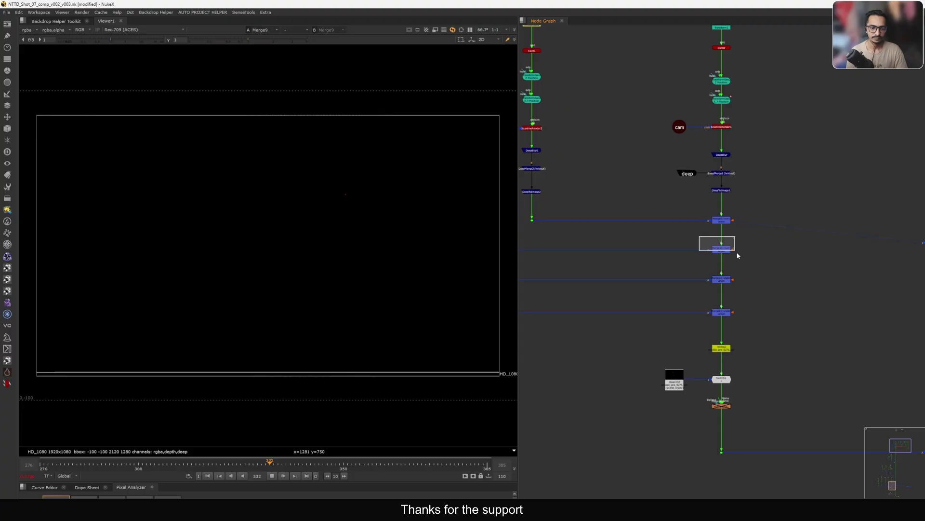
drag(737, 253, 739, 256)
drag(743, 299, 674, 332)
View the pre-rendered smoke in the Read102 node beside Switch1 and scrub through its frames
middle_drag(684, 389, 706, 322)
scroll(706, 322, up, 4)
drag(694, 317, 700, 316)
key(1)
click(631, 333)
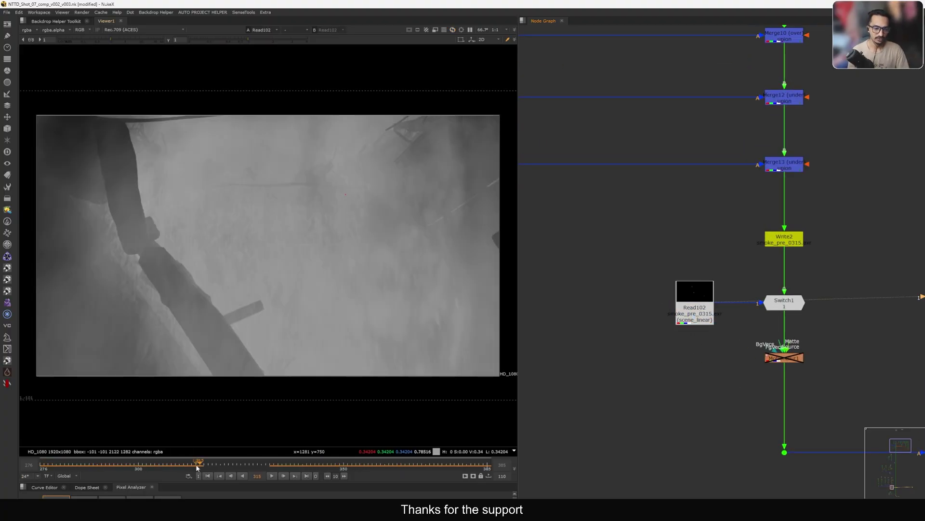
click(245, 464)
drag(244, 465, 204, 464)
Compare the two final comp renders by viewing the Read4 node and playing back the Read13 node
middle_drag(854, 345, 776, 343)
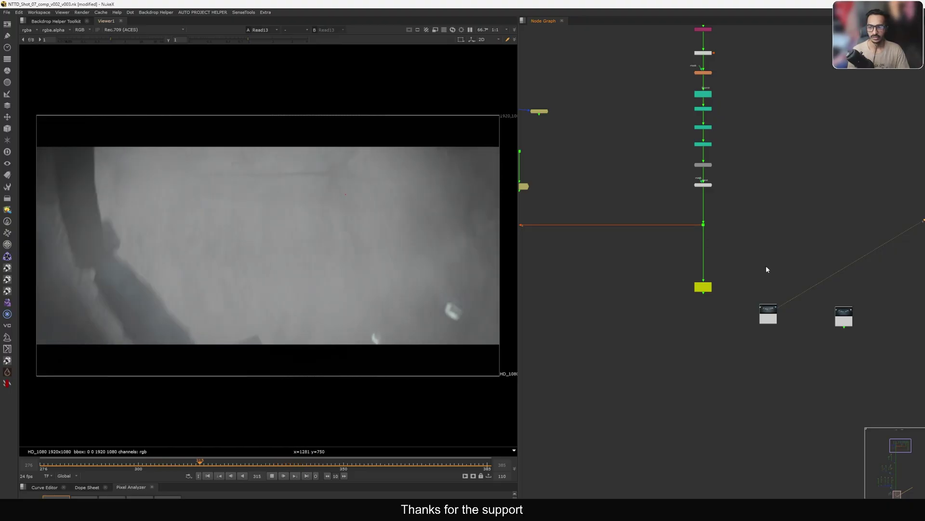
ctrl+shift+click(842, 321)
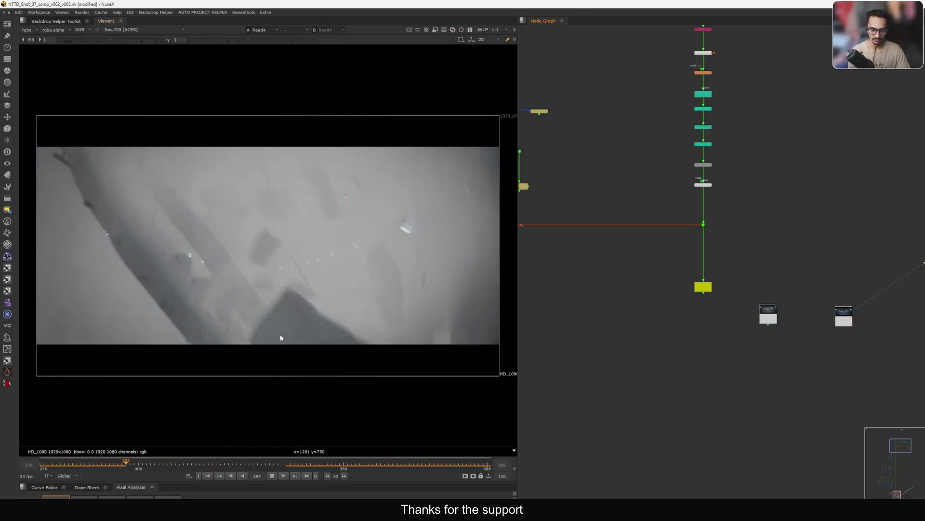
drag(769, 319, 772, 322)
key(1)
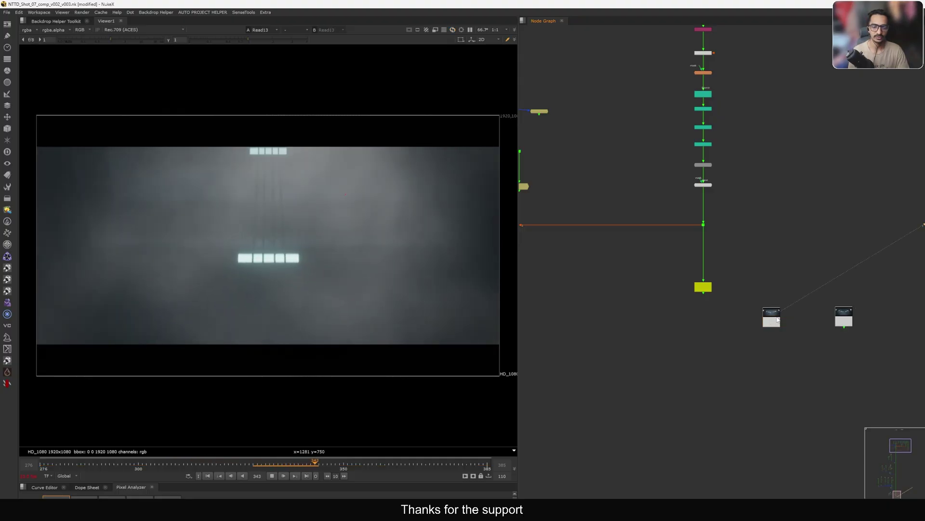
key(k)
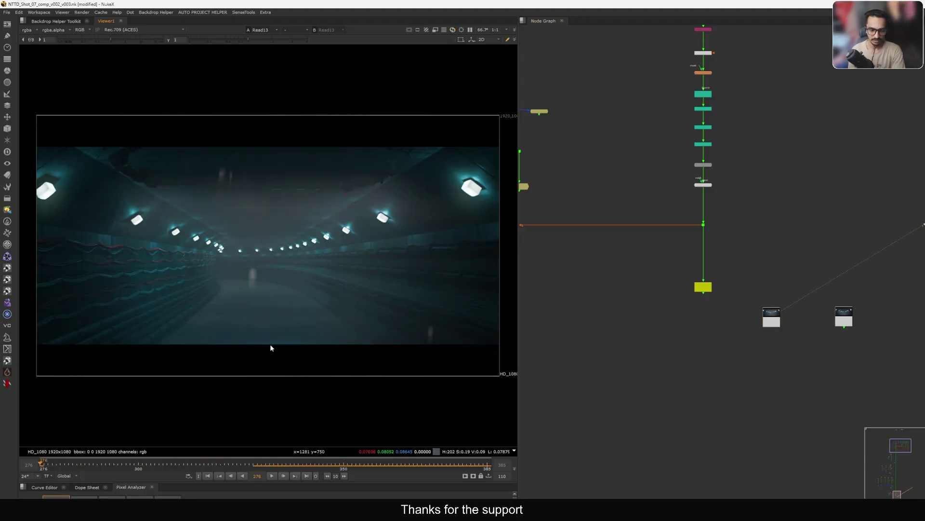
Scrub and play the opening frames of the Read13 render to examine the falling smoke and debris
drag(43, 464, 69, 464)
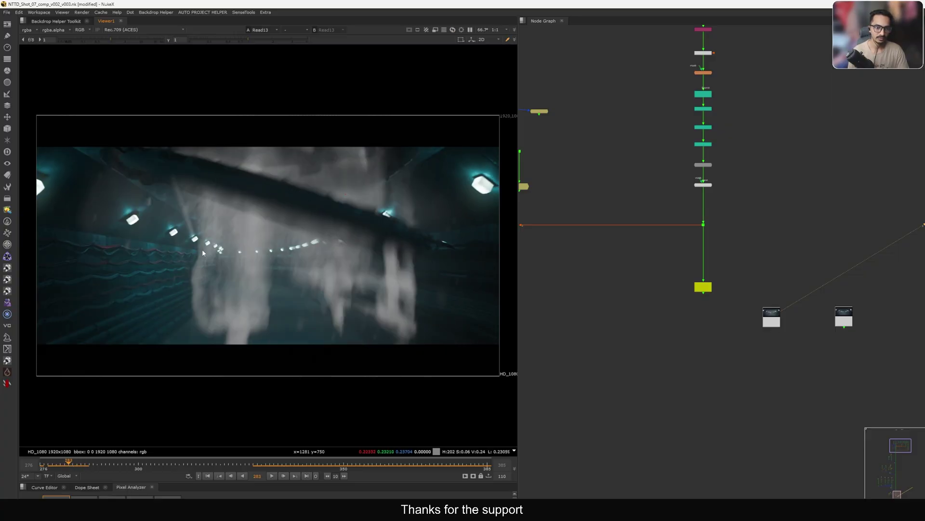
mouse_move(58, 465)
mouse_down()
mouse_move(69, 464)
mouse_move(59, 463)
mouse_up()
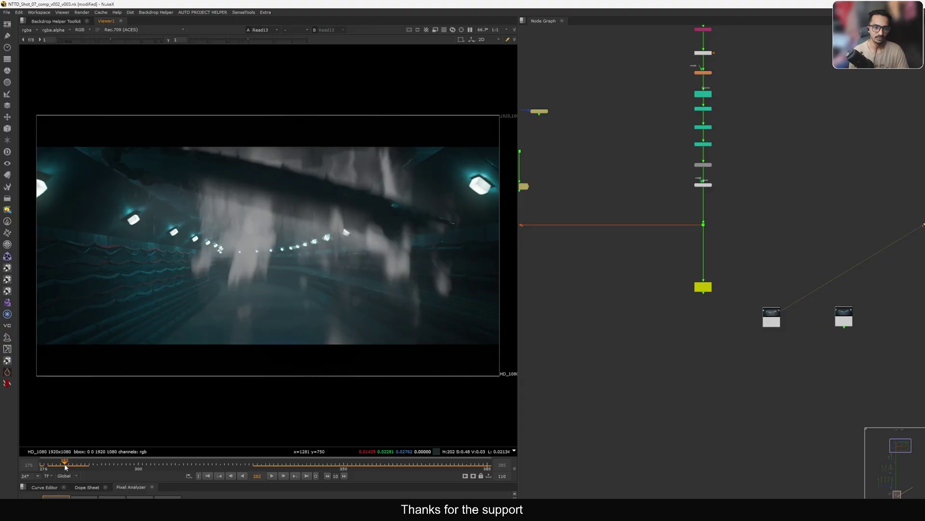
middle_drag(589, 260, 666, 286)
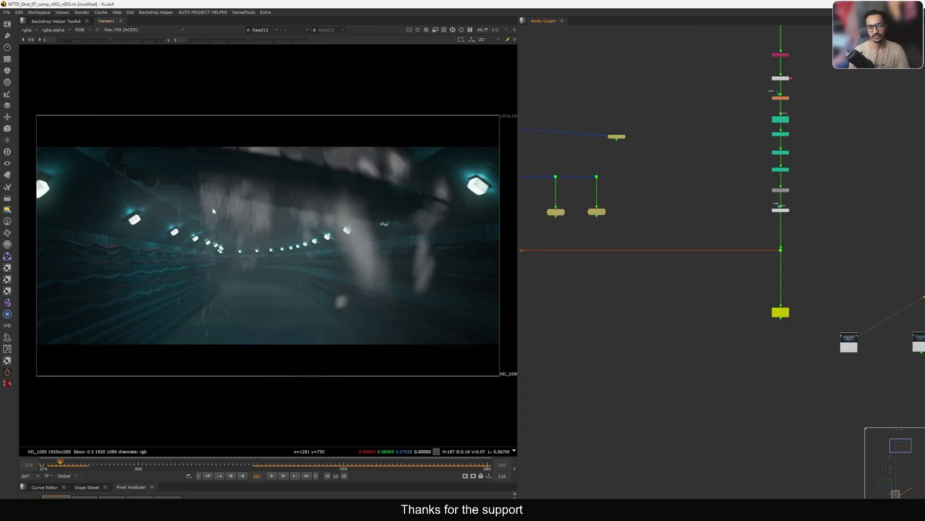
key(l)
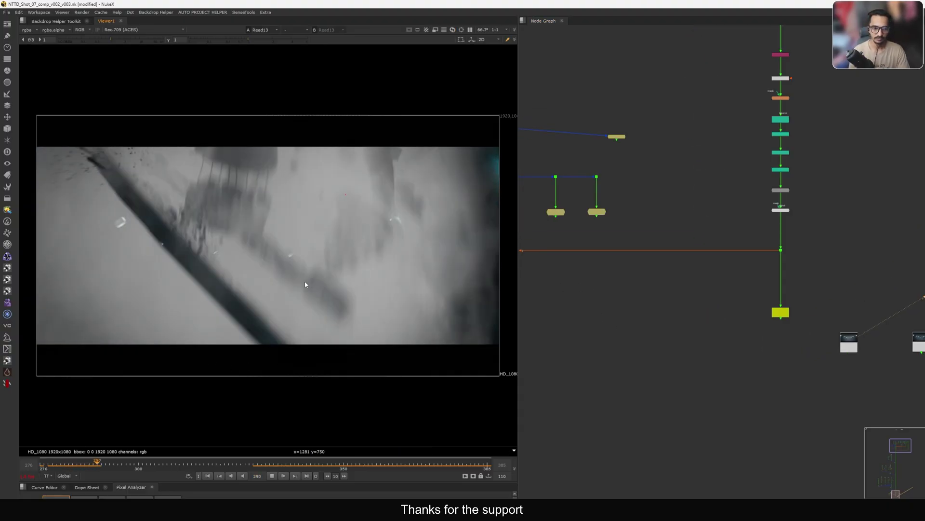
drag(194, 465, 80, 465)
View the reference plate through the FrameRange node, with the timeline range set to Input and the viewer gain raised
middle_drag(580, 209, 666, 224)
drag(741, 134, 668, 174)
key(1)
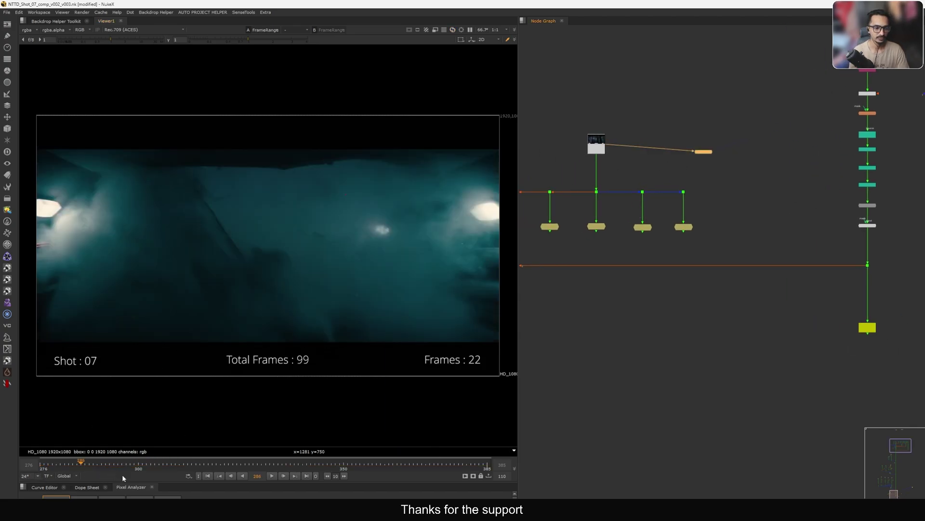
click(208, 476)
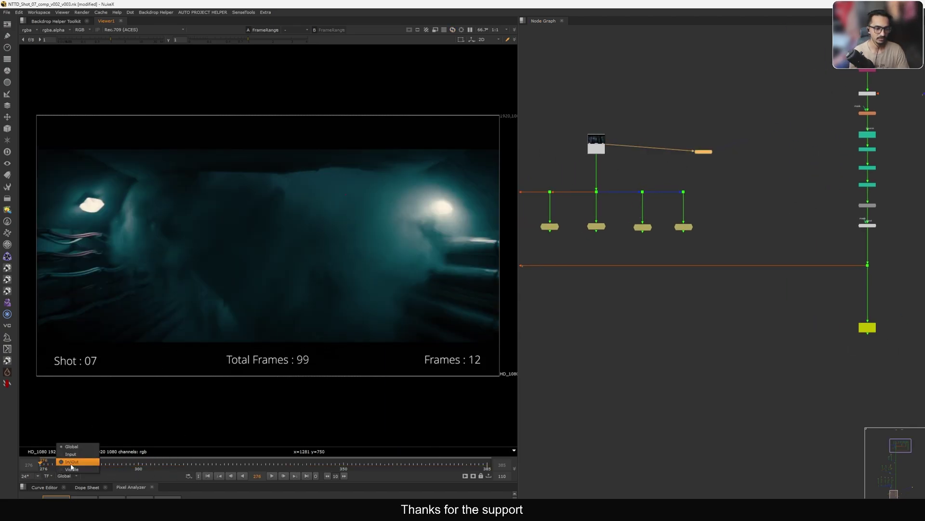
click(120, 40)
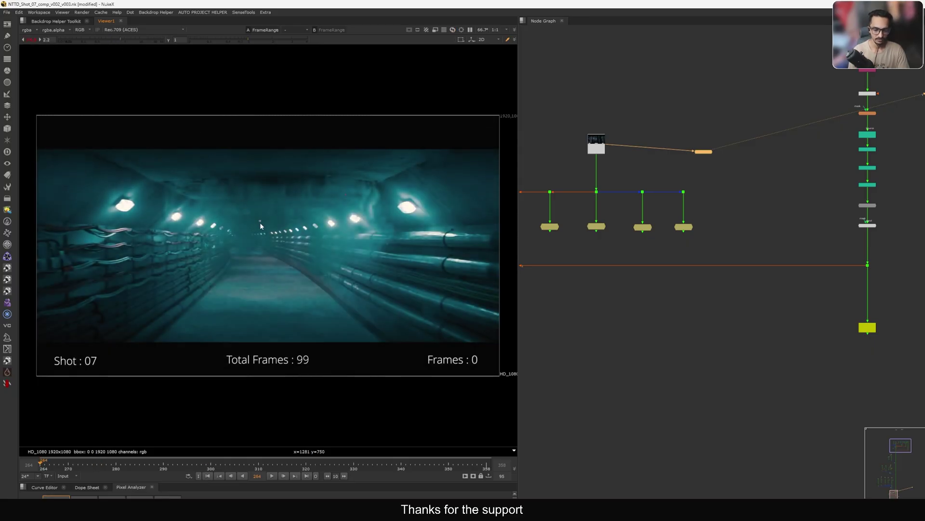
Play the reference plate and step forward frame by frame to examine how the smoke fills the tunnel
key(l)
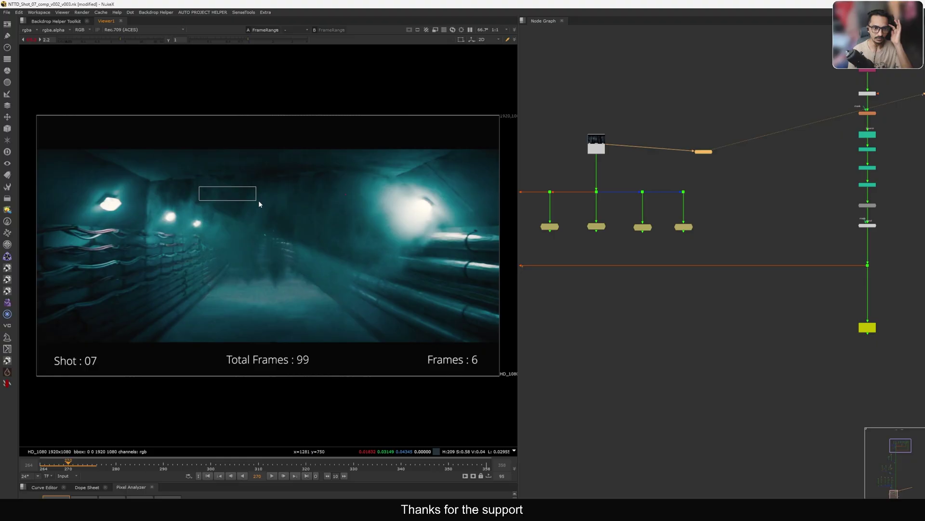
drag(406, 264, 410, 246)
key(Right)
key(Right)
key(Right)
key(Right)
key(Right)
key(Right)
key(Right)
key(Right)
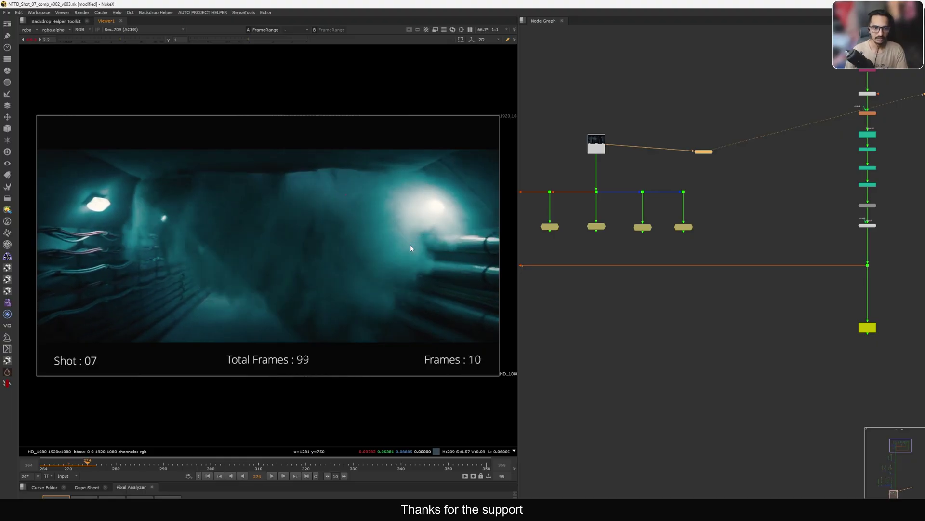
Replay the reference plate's opening frames from frame 264, returning to the first frame each time
key(Home)
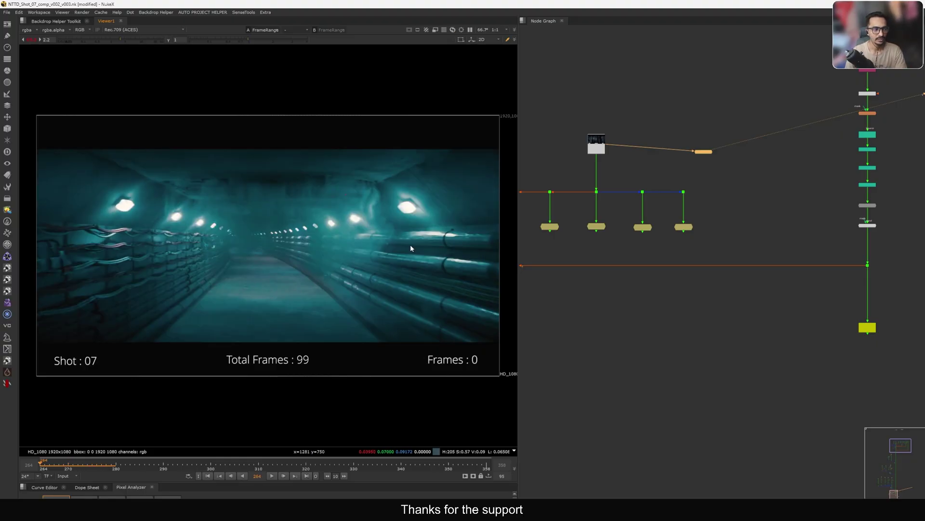
key(ctrl+Right)
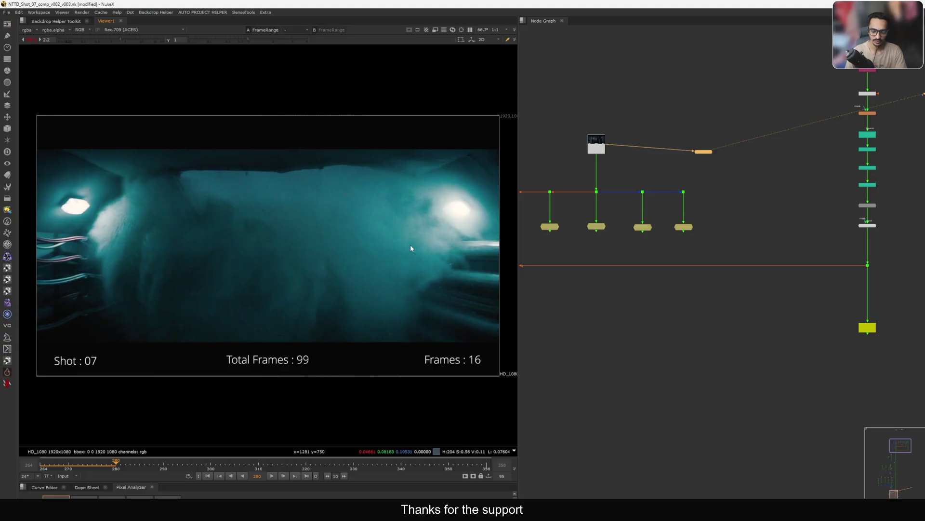
key(Home)
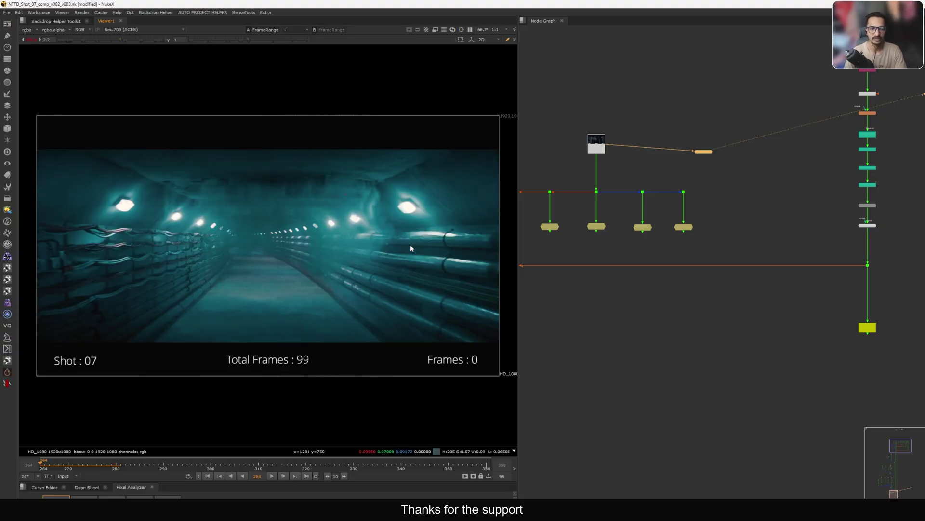
key(l)
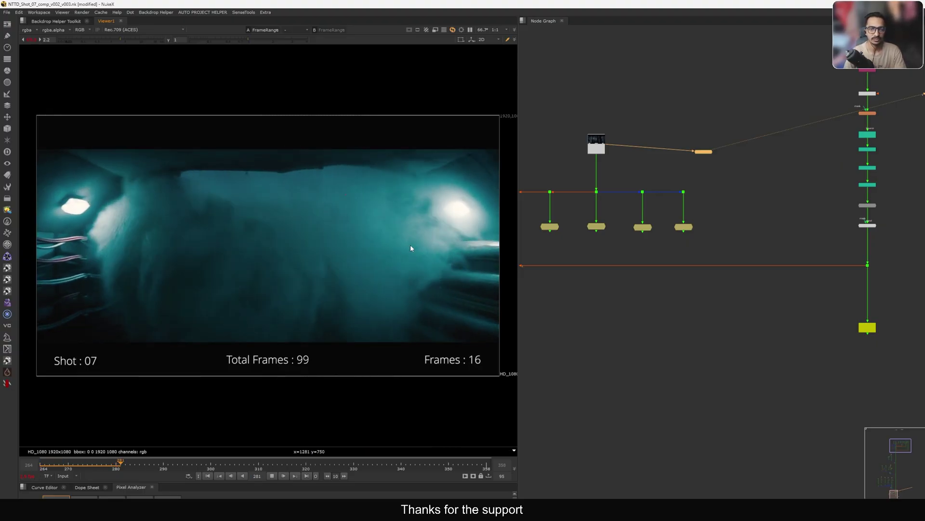
key(k)
key(Home)
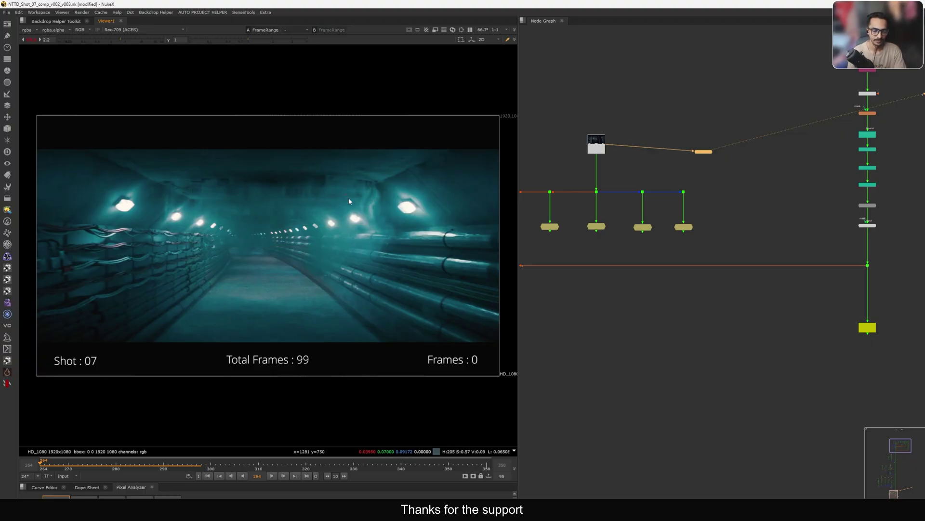
Play the reference plate through its later frames and scrub back over the smoke burst near the start
key(l)
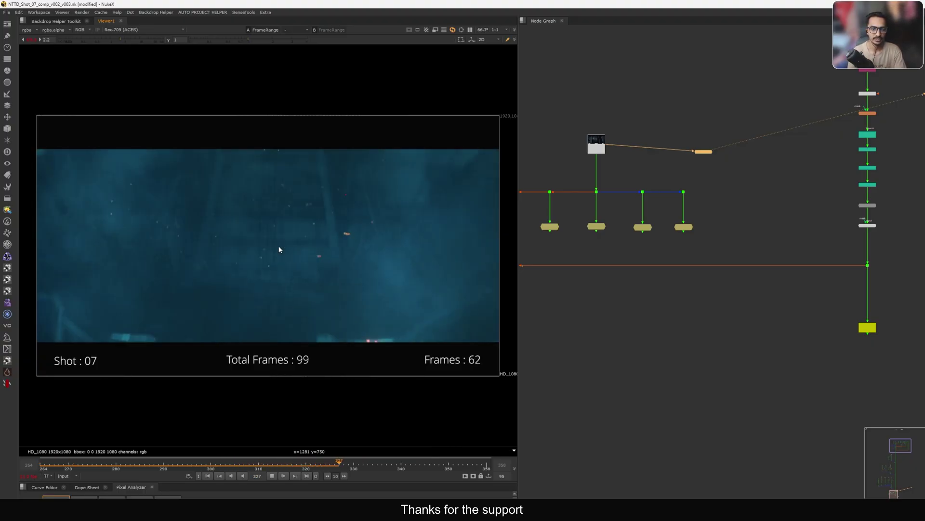
key(k)
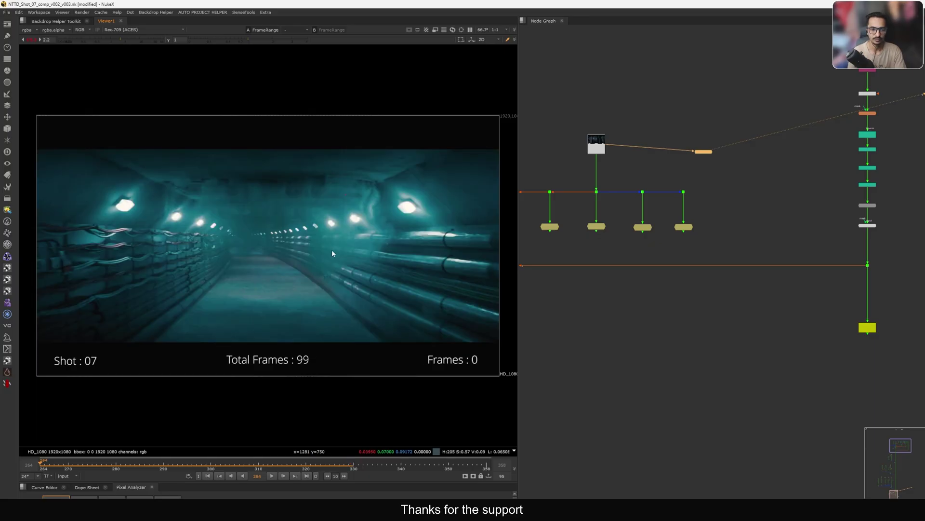
key(l)
key(k)
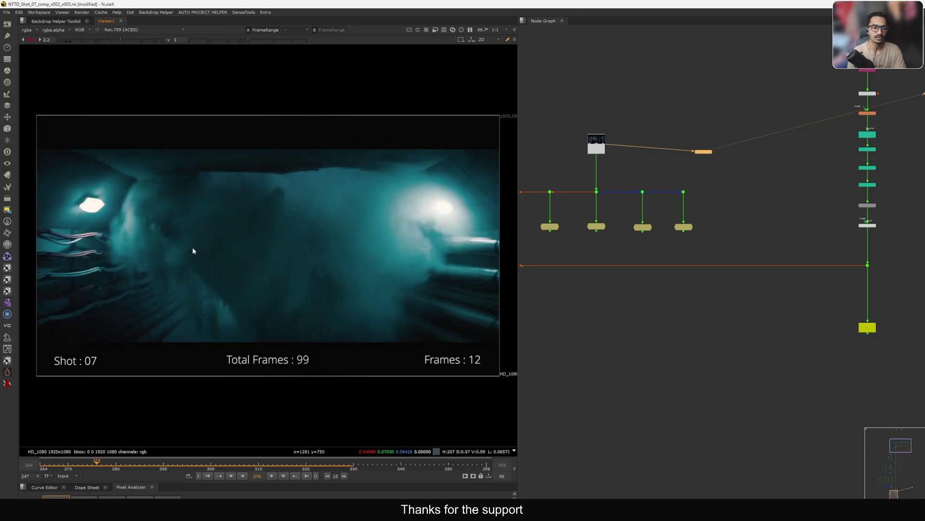
drag(96, 466, 59, 469)
View the Read13 final render again and play it with the viewer zoomed out to 50%
middle_drag(736, 329, 477, 291)
drag(671, 329, 675, 326)
key(1)
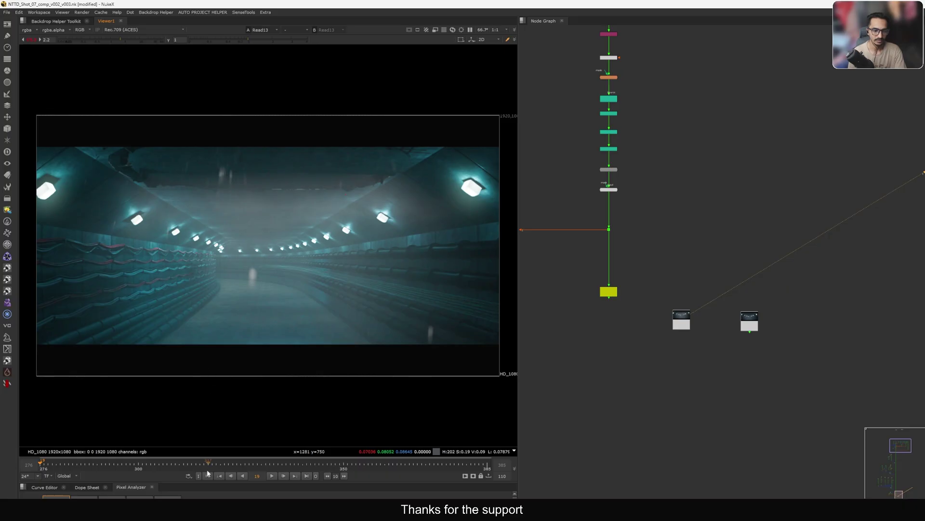
key(l)
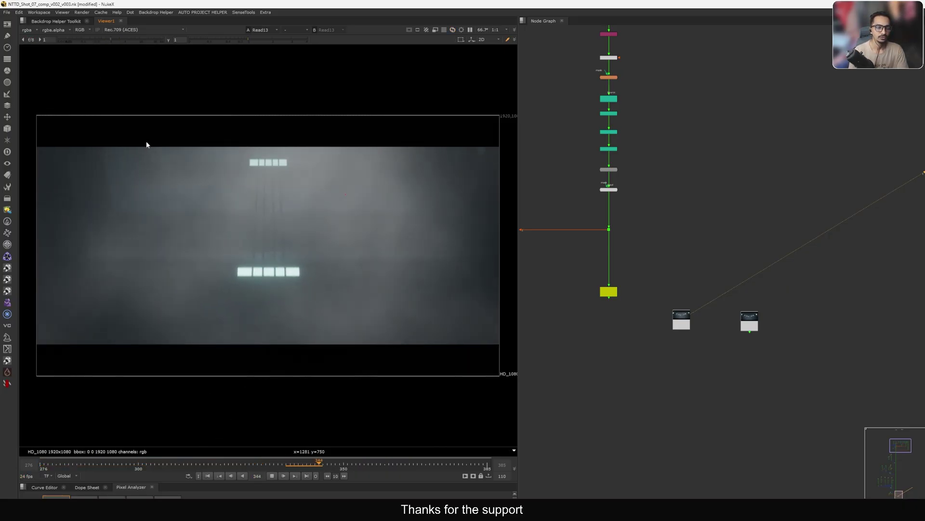
key(minus)
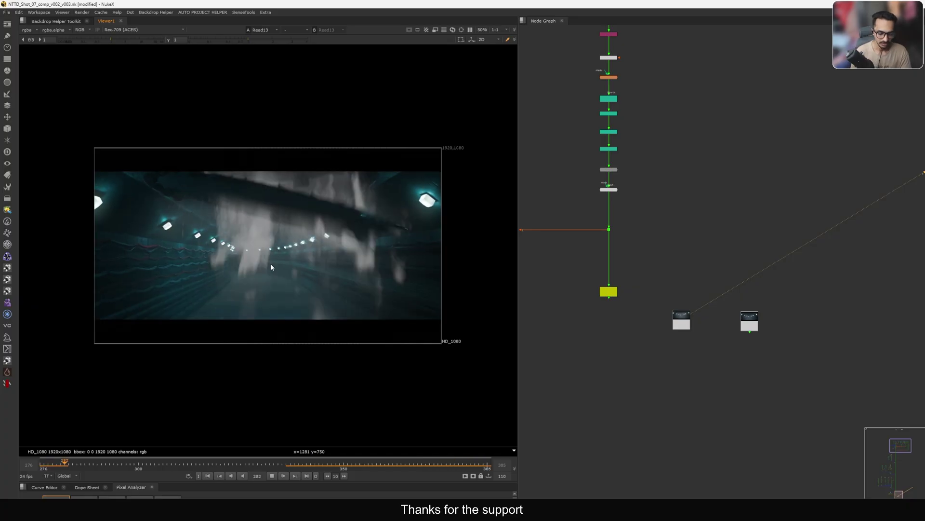
key(k)
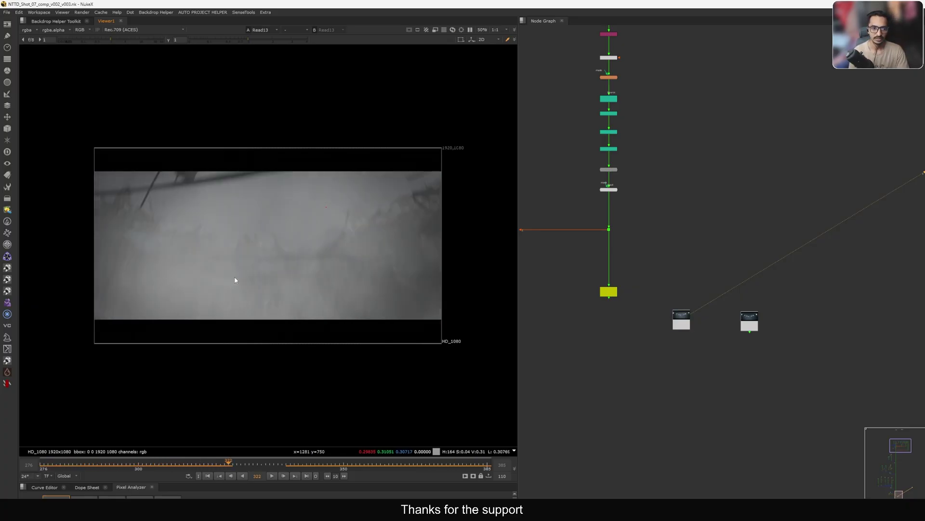
key(l)
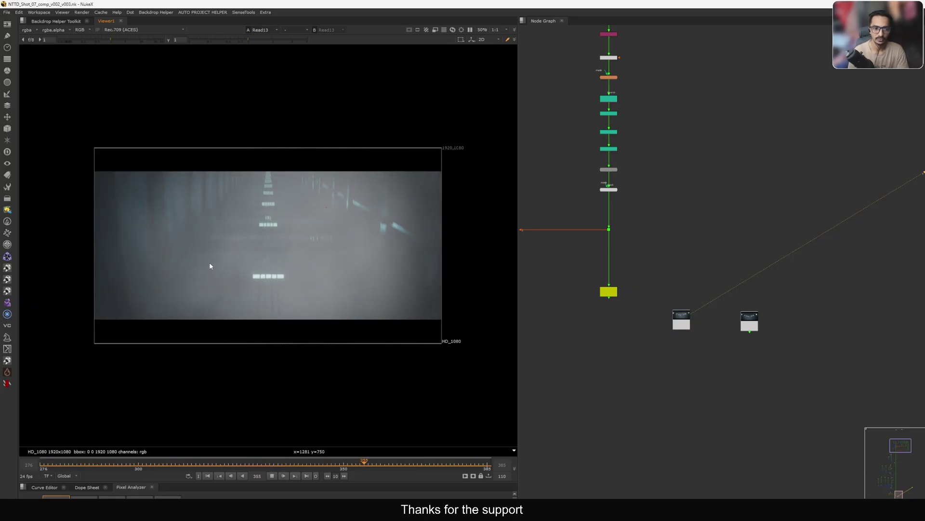